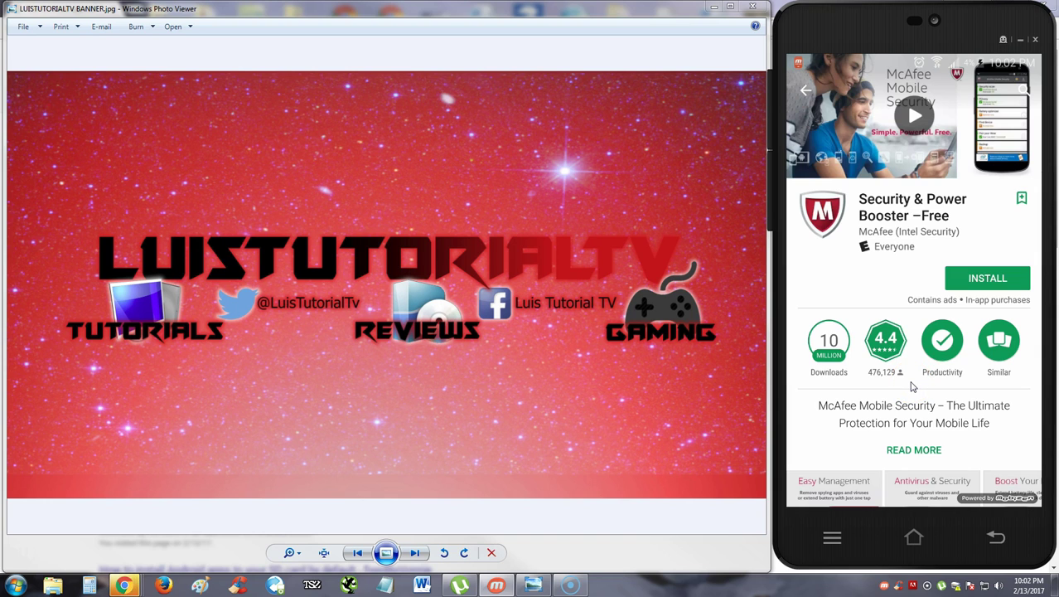
Examine the summary and feature screenshots in the McAfee Security & Power Booster –Free store listing
scroll(912, 383, "down", 1)
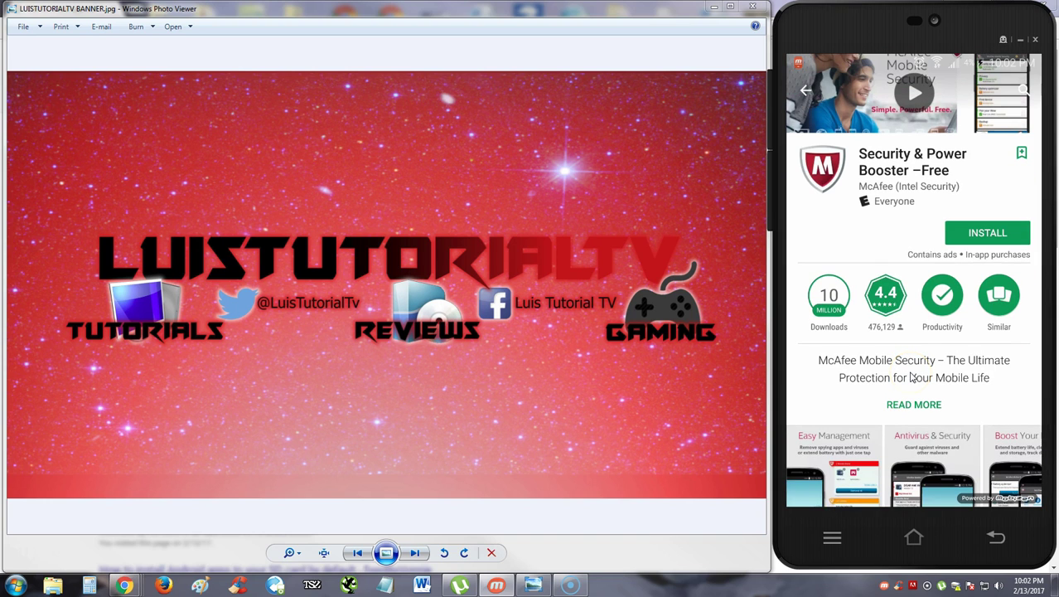
scroll(920, 373, "down", 2)
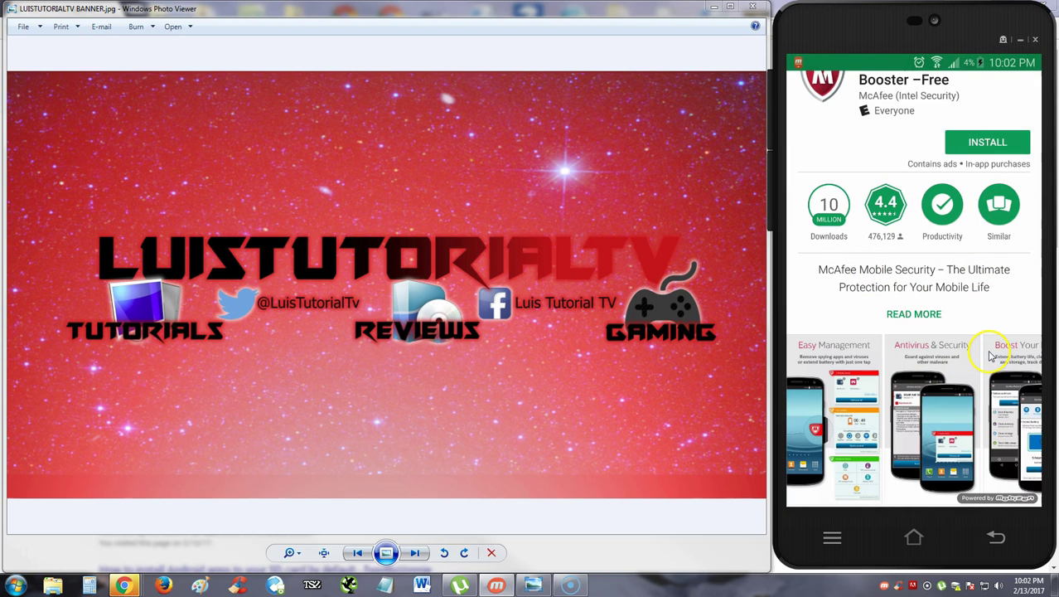
scroll(930, 346, "down", 2)
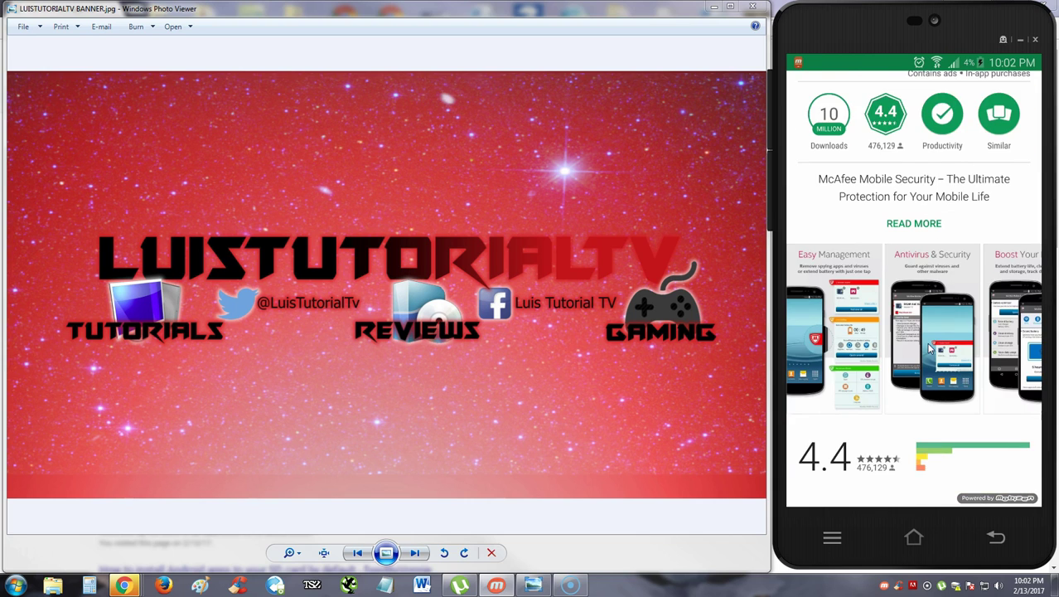
scroll(929, 347, "down", 1)
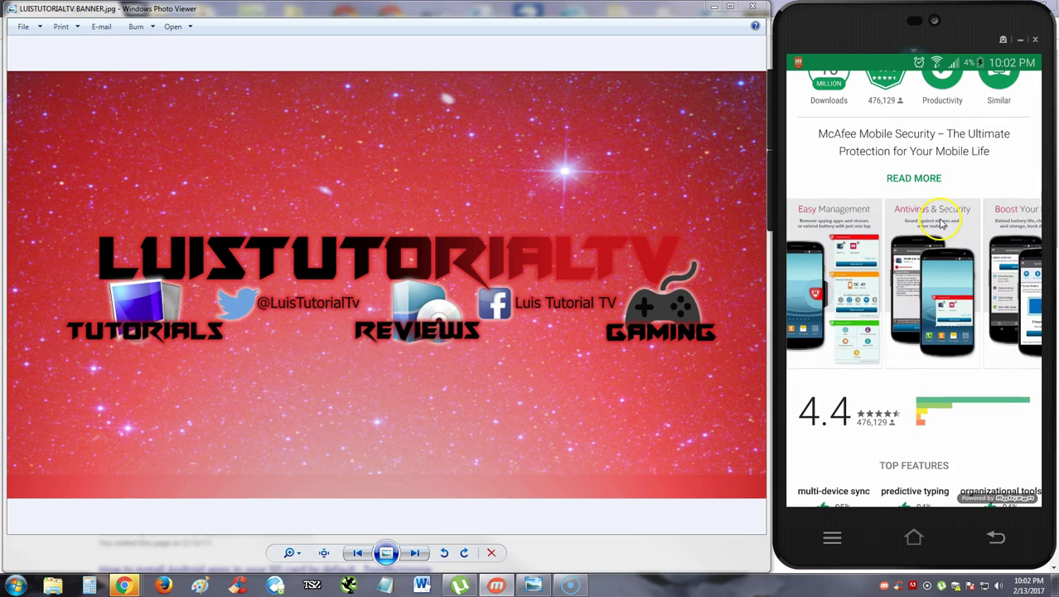
left_click_drag(942, 223, 903, 226)
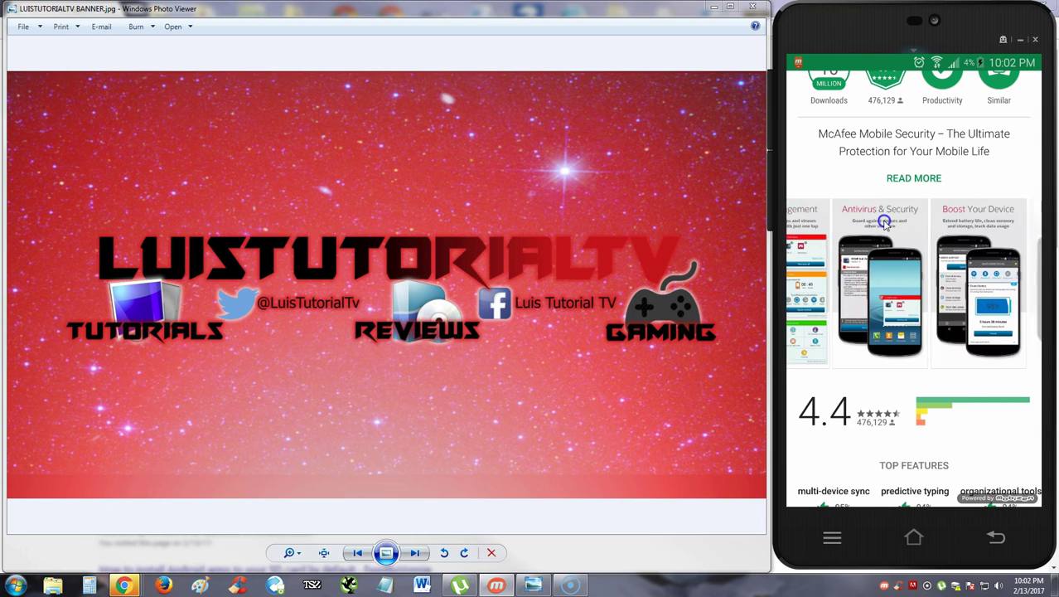
left_click_drag(997, 247, 917, 251)
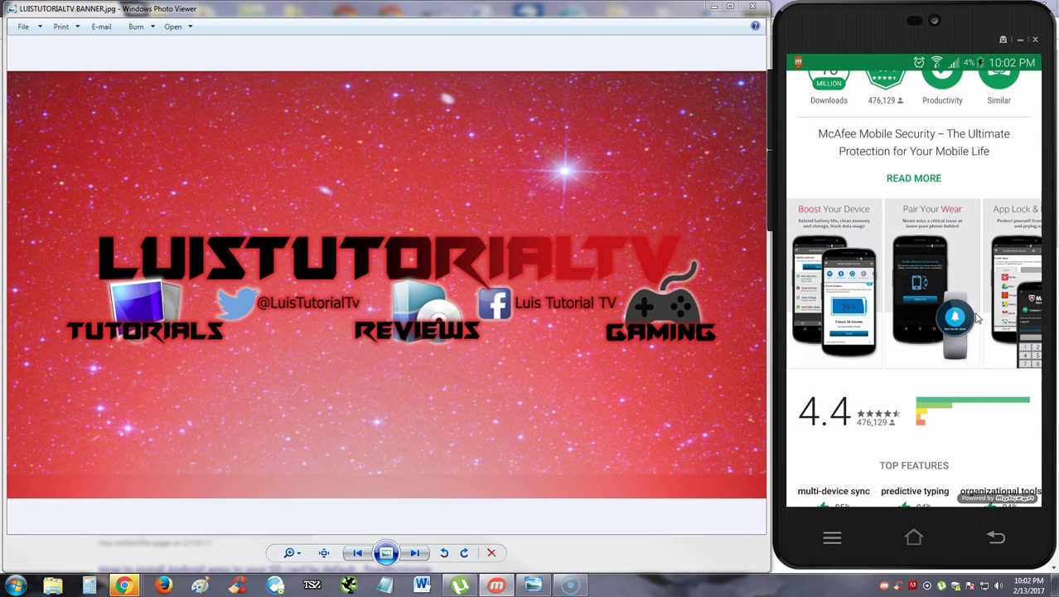
left_click_drag(954, 356, 827, 302)
left_click_drag(973, 277, 779, 275)
left_click(953, 261)
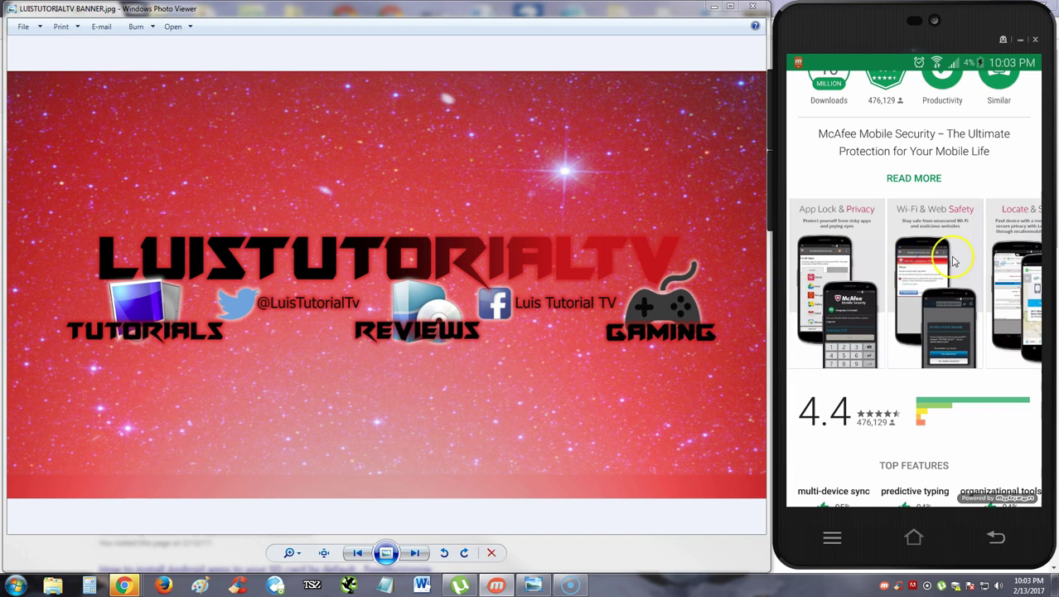
left_click_drag(965, 265, 840, 268)
scroll(974, 270, "down", 2)
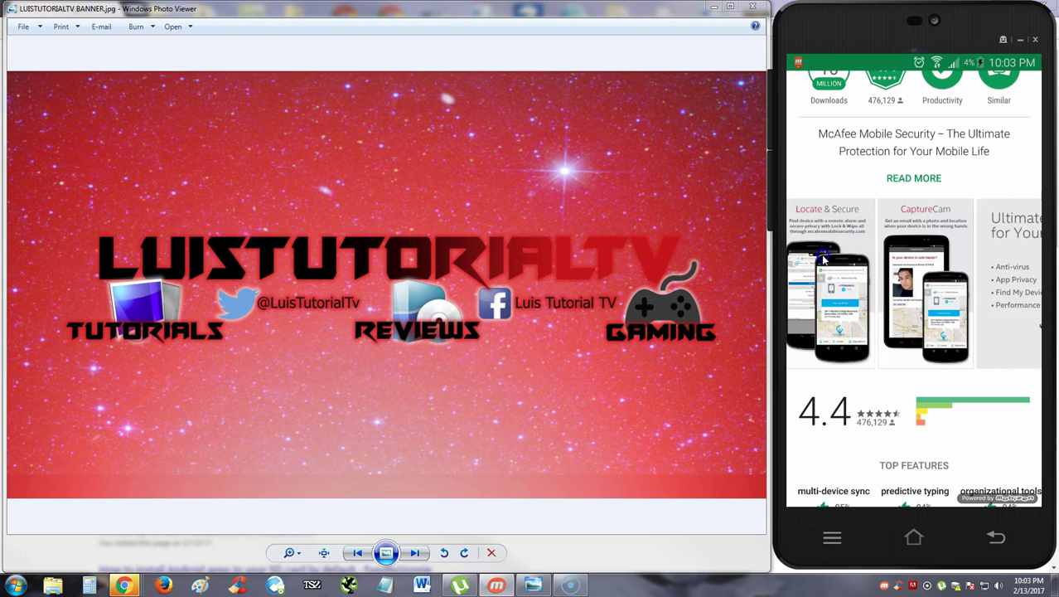
scroll(974, 270, "down", 2)
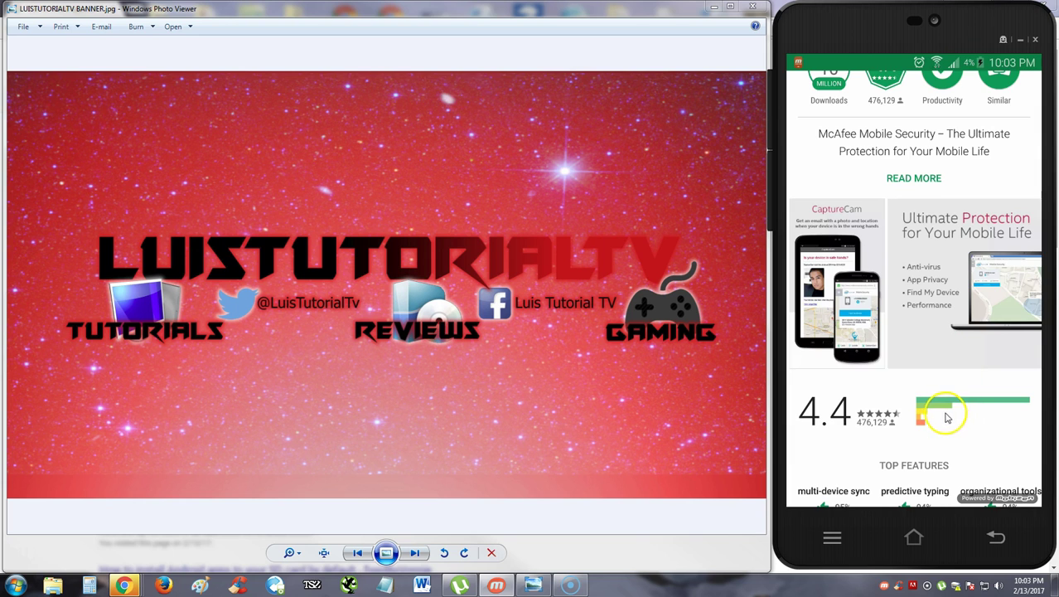
Read the rating, top features and review highlights in the McAfee app listing
scroll(937, 407, "down", 3)
scroll(938, 412, "down", 2)
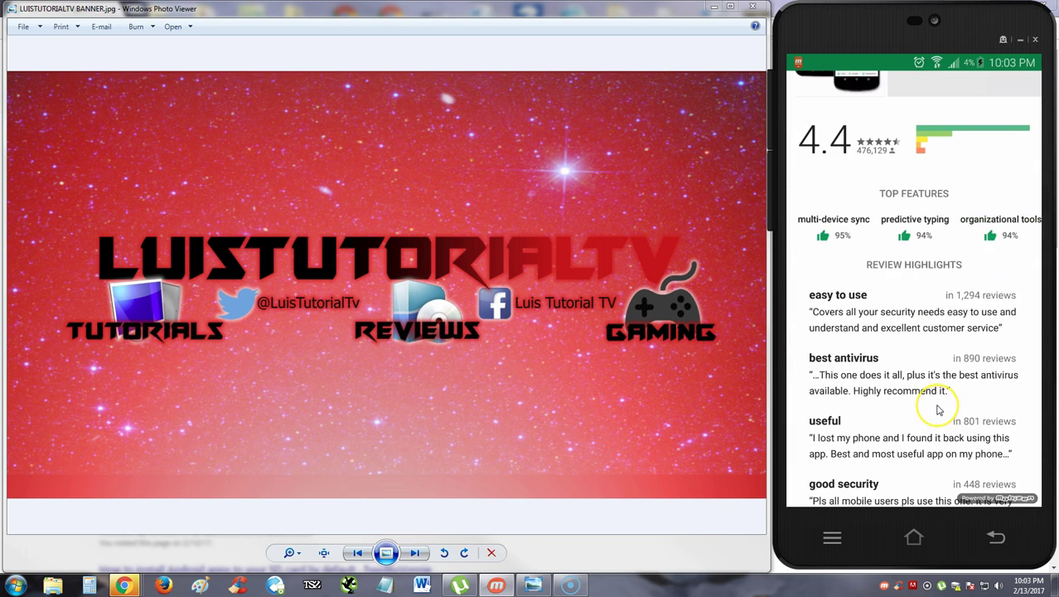
scroll(939, 409, "down", 1)
scroll(938, 409, "down", 2)
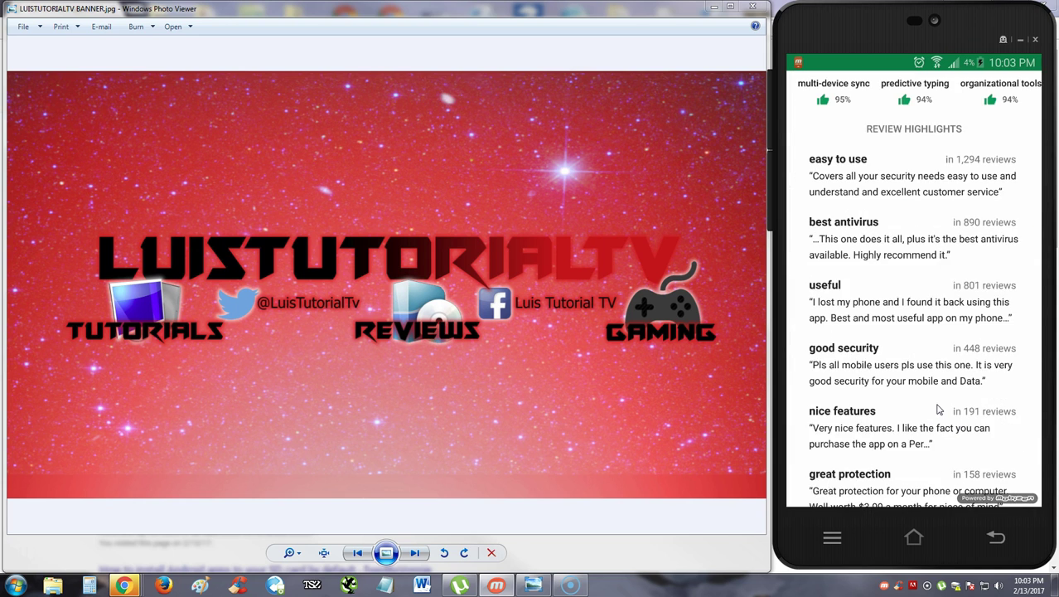
scroll(938, 409, "down", 2)
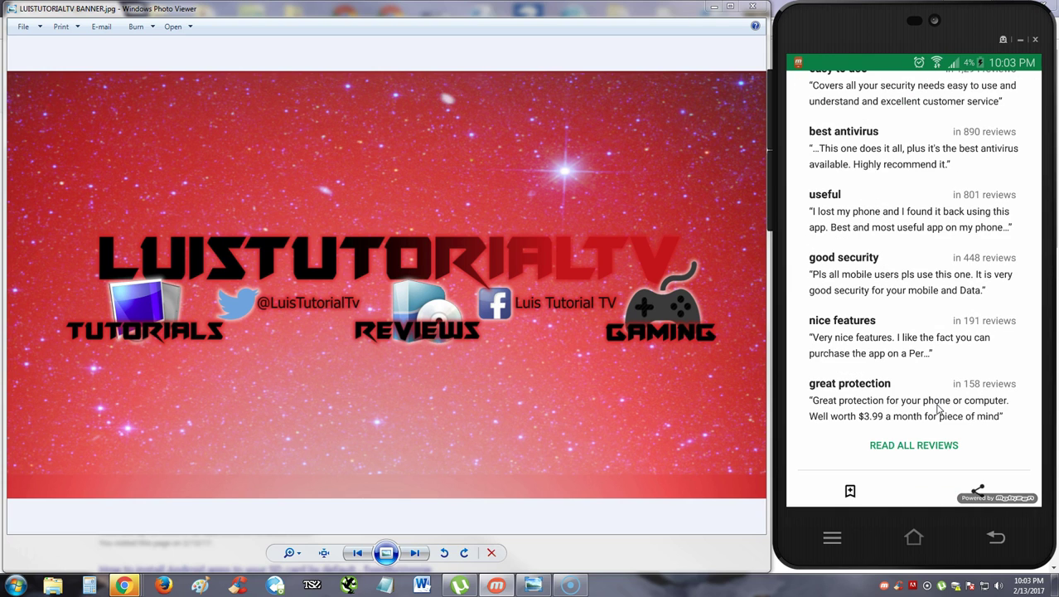
scroll(938, 409, "down", 1)
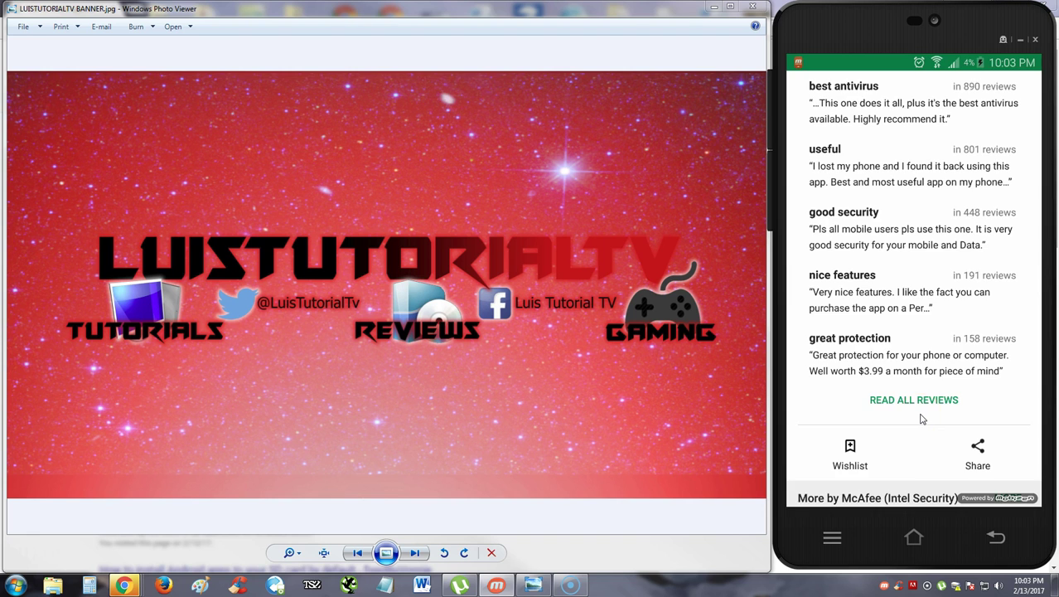
Install Security & Power Booster –Free by McAfee and open the installed app
scroll(919, 418, "up", 10)
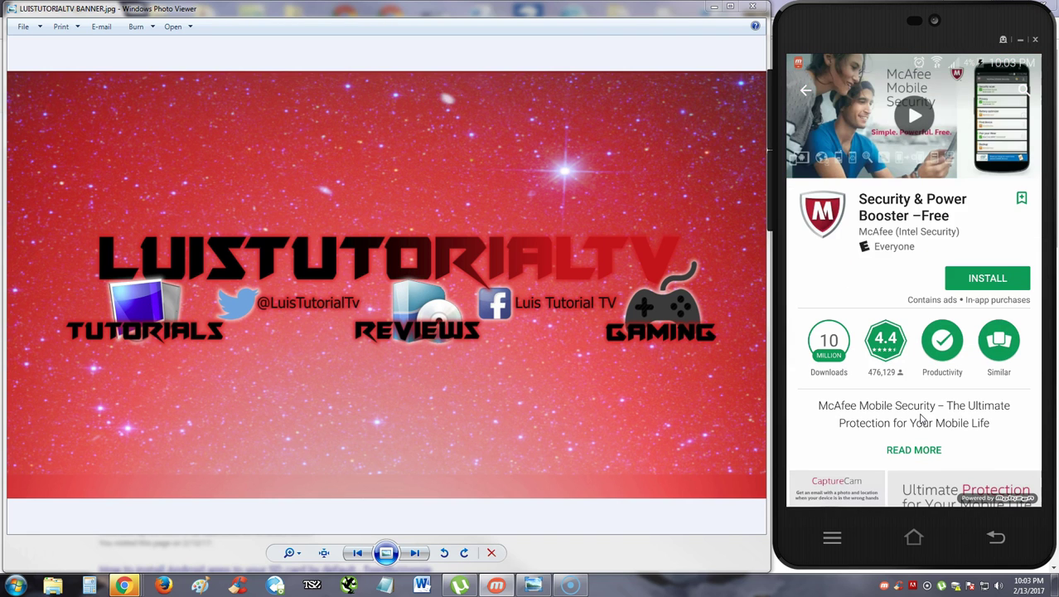
left_click(989, 280)
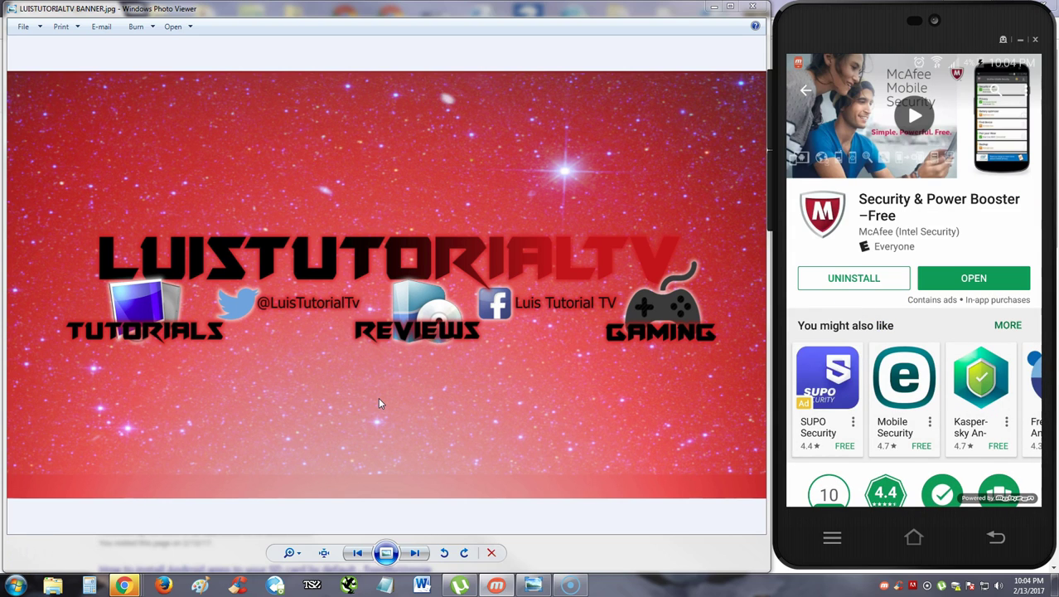
left_click(943, 279)
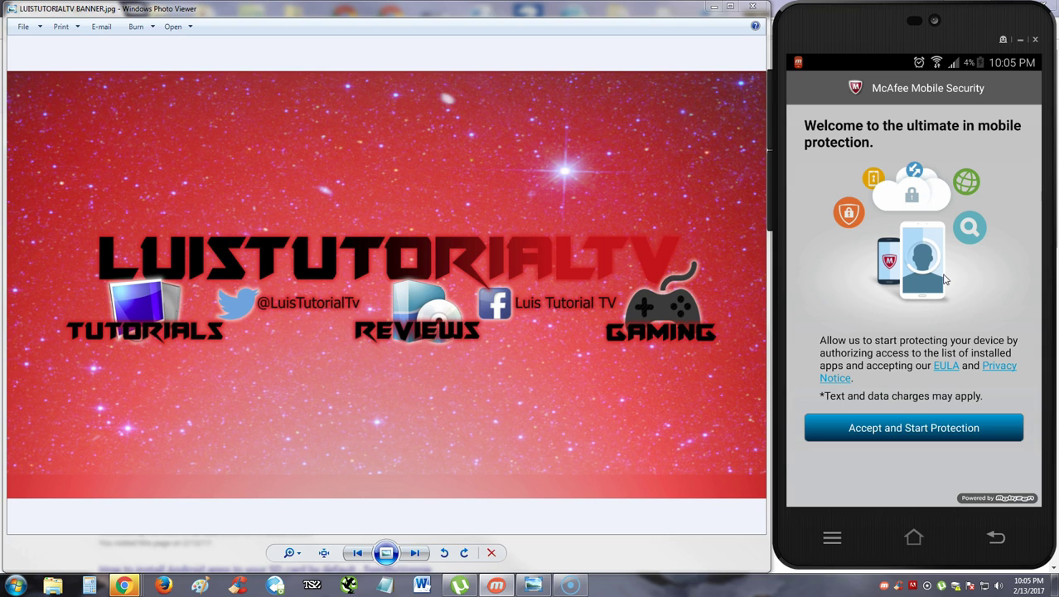
Accept the McAfee agreement to start protection, and enable the McAfee Security accessibility service with its requested permissions
left_click(924, 426)
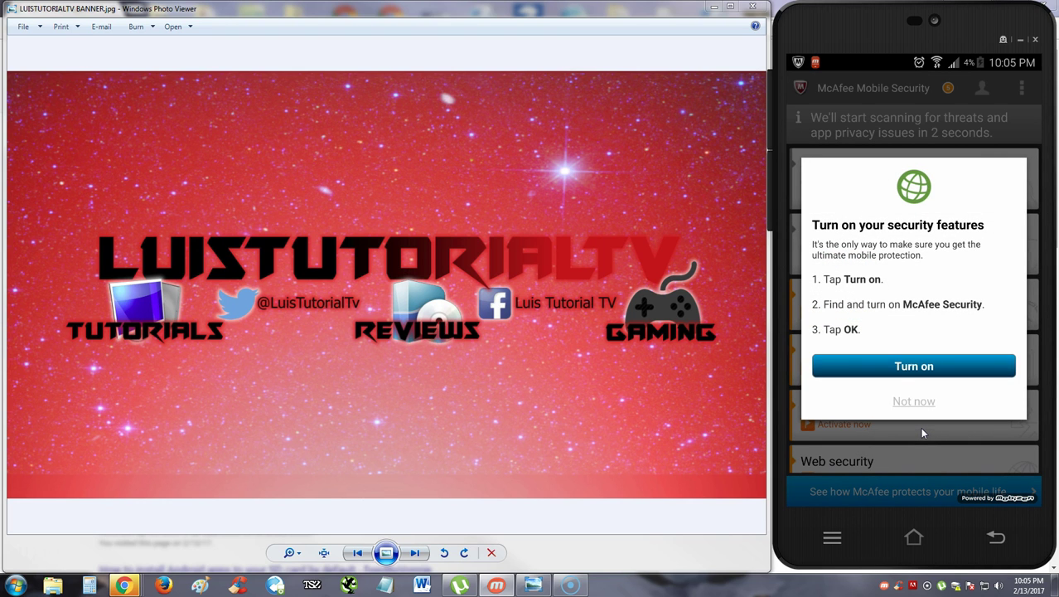
left_click(913, 364)
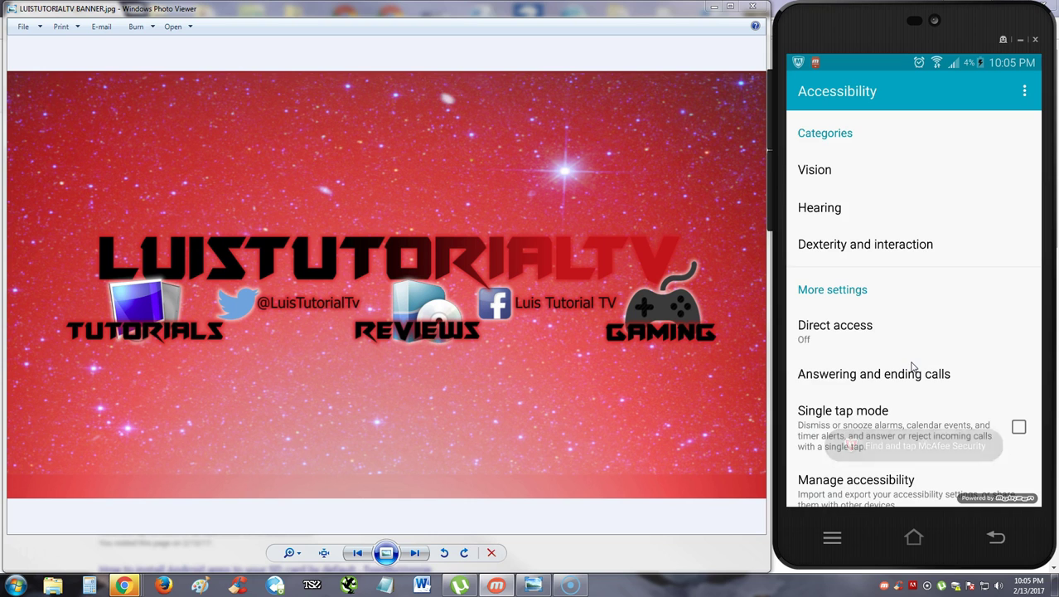
scroll(908, 365, "down", 5)
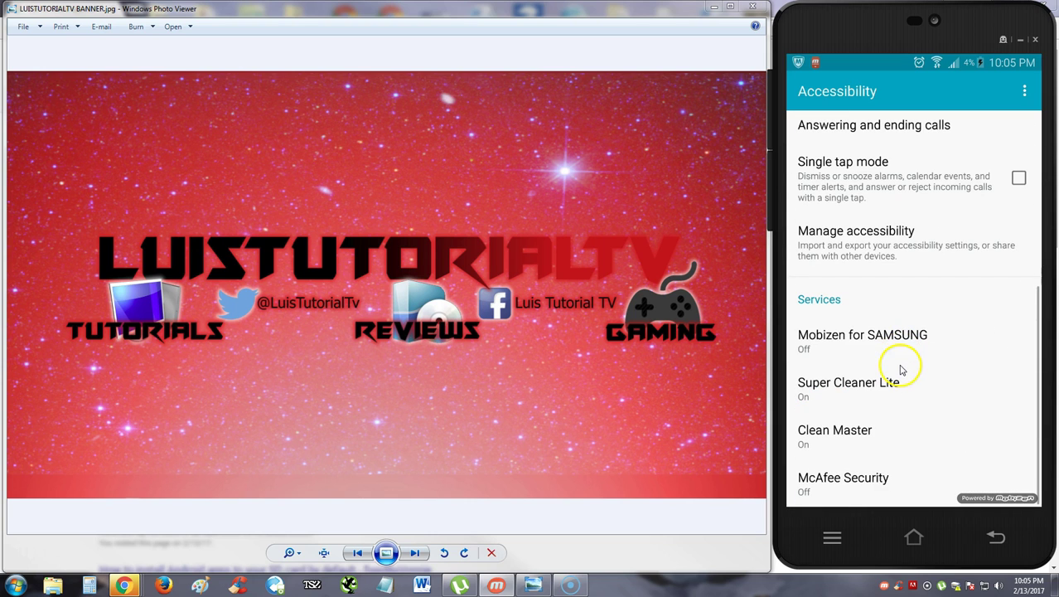
left_click(833, 476)
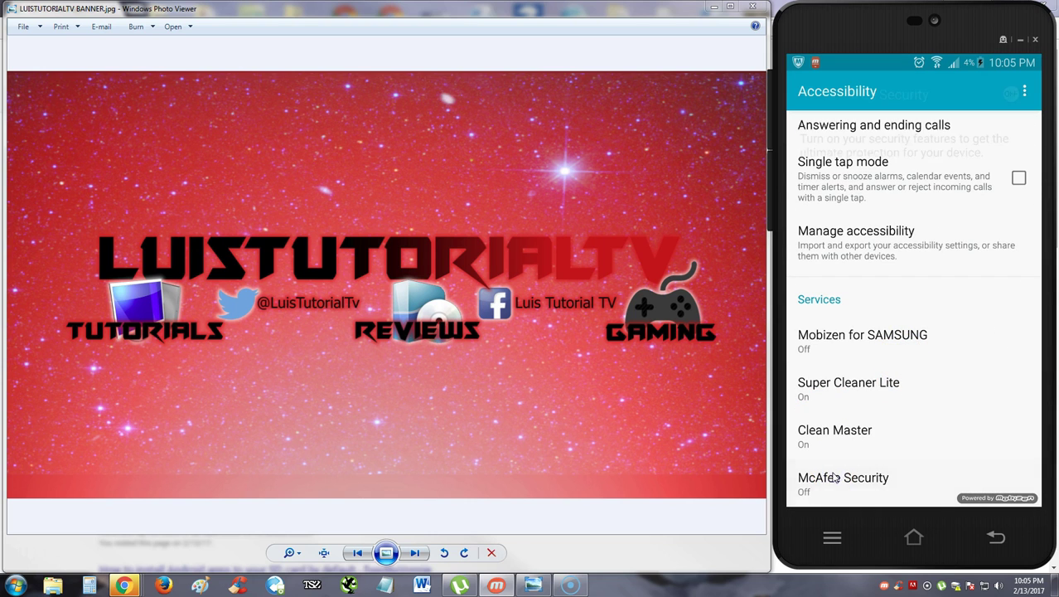
left_click(1024, 91)
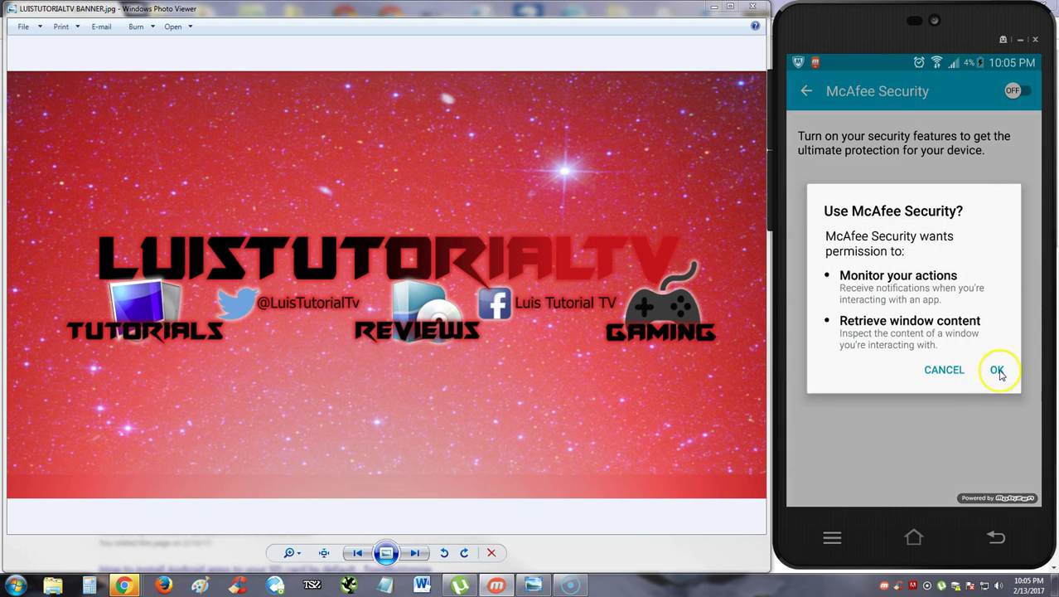
left_click(997, 371)
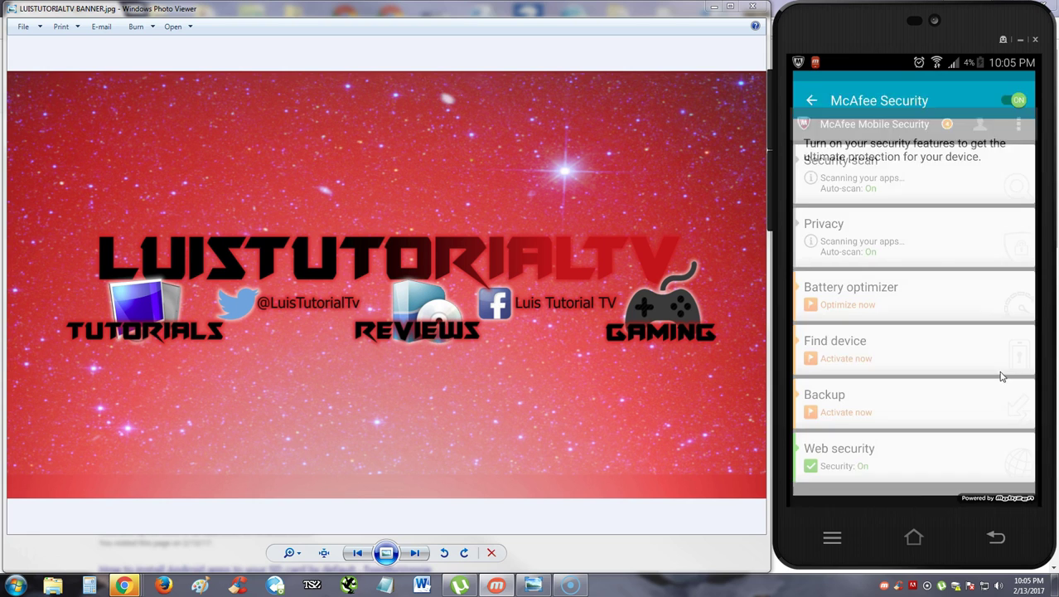
Open the Security scan details and check the scan progress and required permissions
left_click(977, 286)
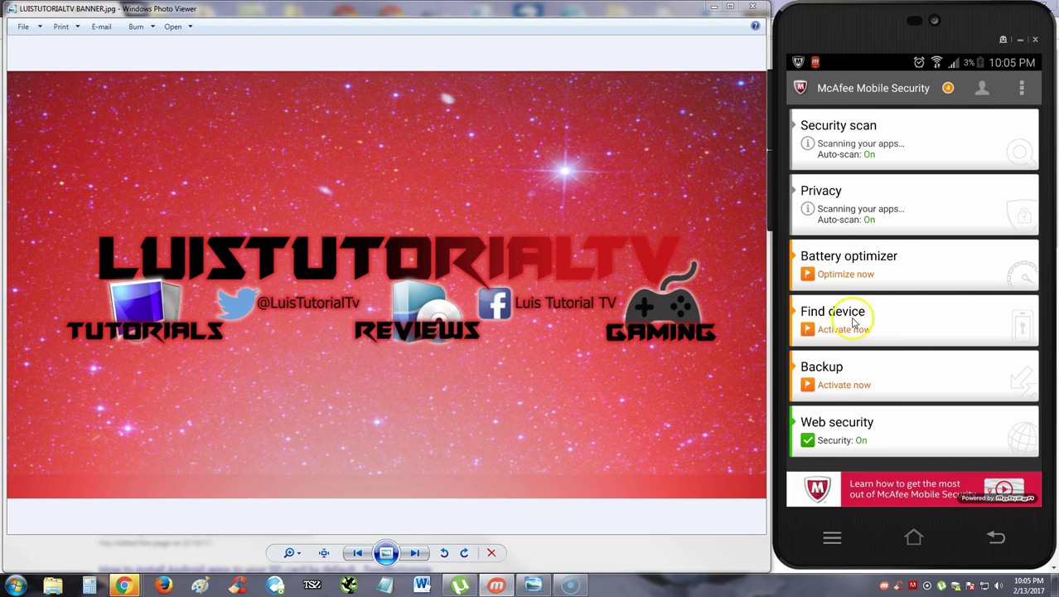
left_click(841, 152)
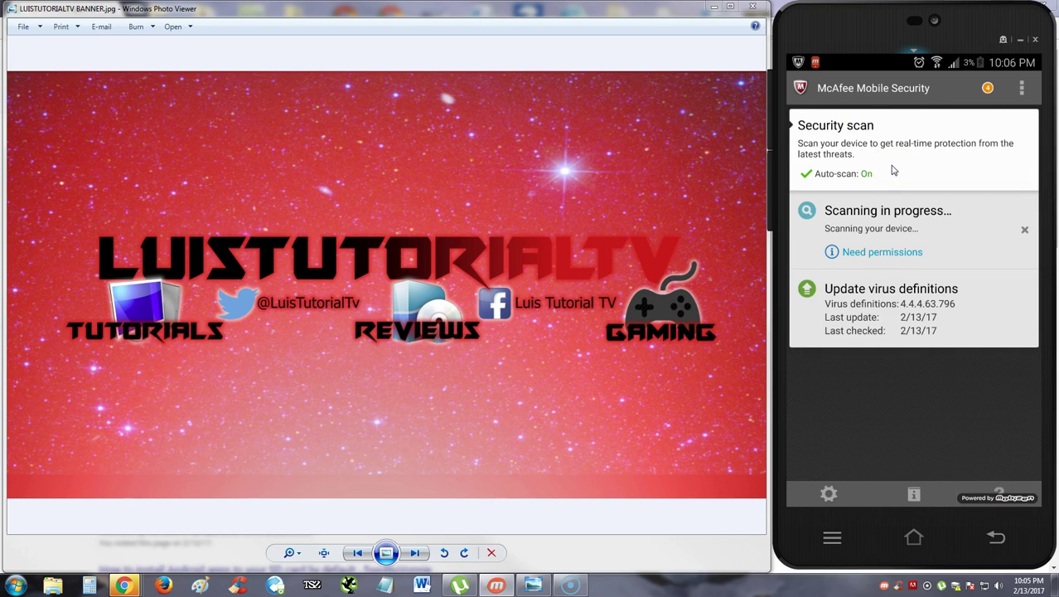
left_click_drag(893, 172, 902, 224)
mouse_move(864, 256)
left_mouse_down()
mouse_move(866, 240)
mouse_move(870, 258)
left_mouse_up()
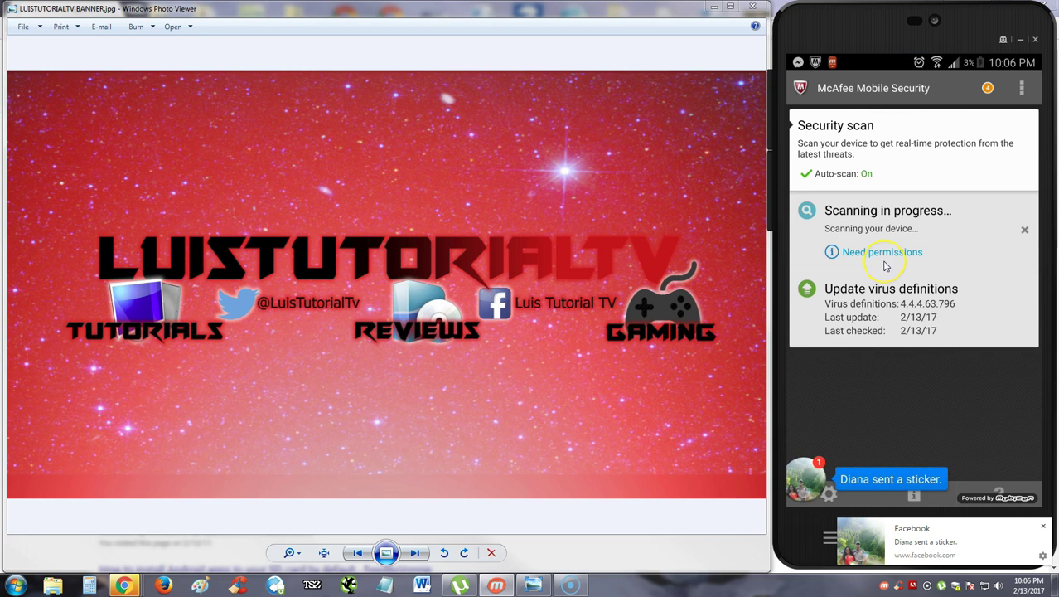
Dismiss the floating chat bubble on the phone and close the Facebook notification on the desktop
left_click(860, 407)
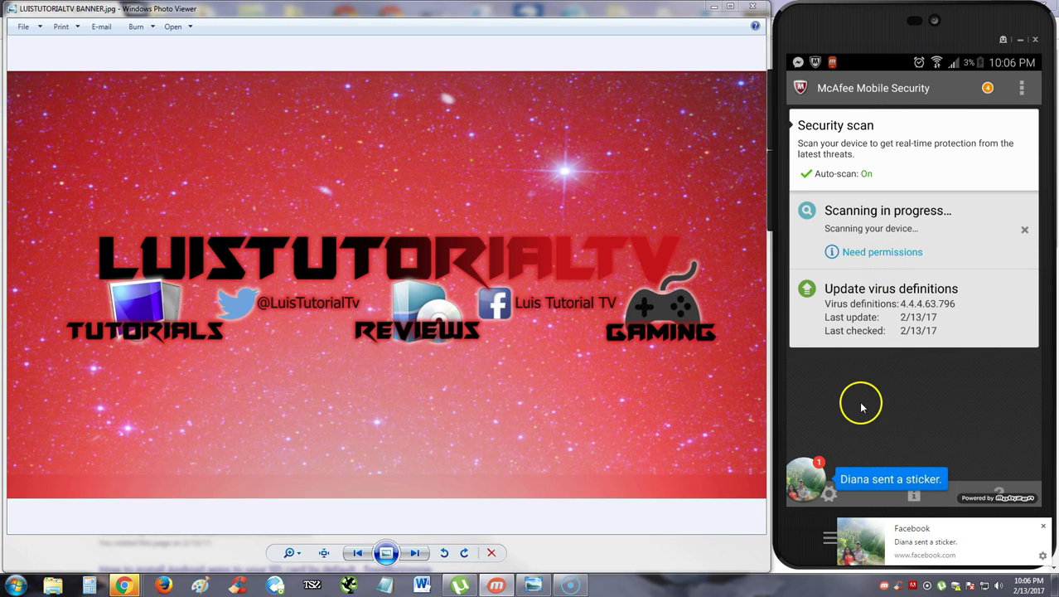
left_click(818, 479)
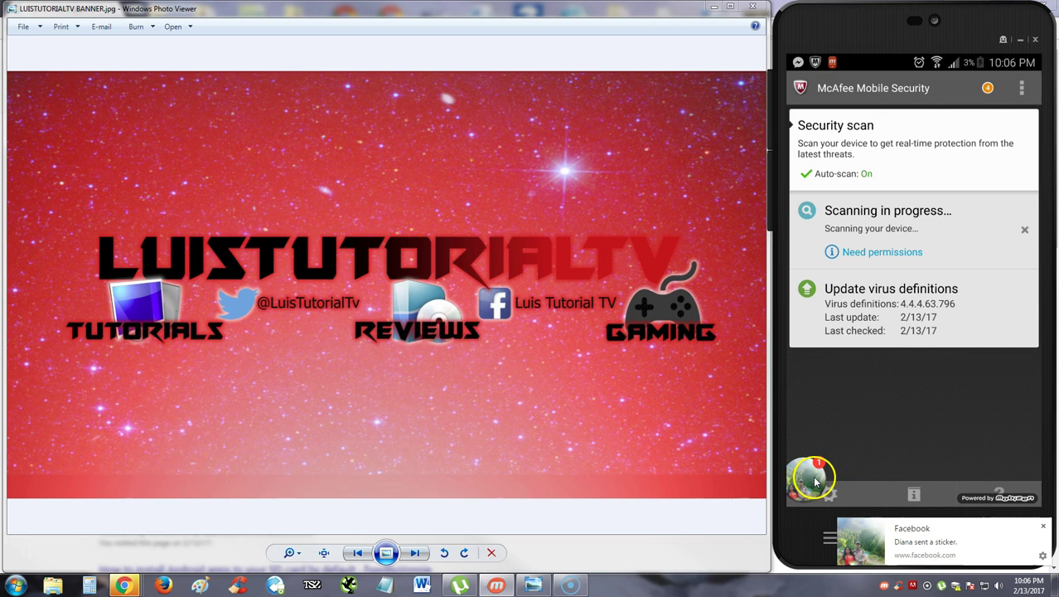
left_click_drag(818, 478, 915, 466)
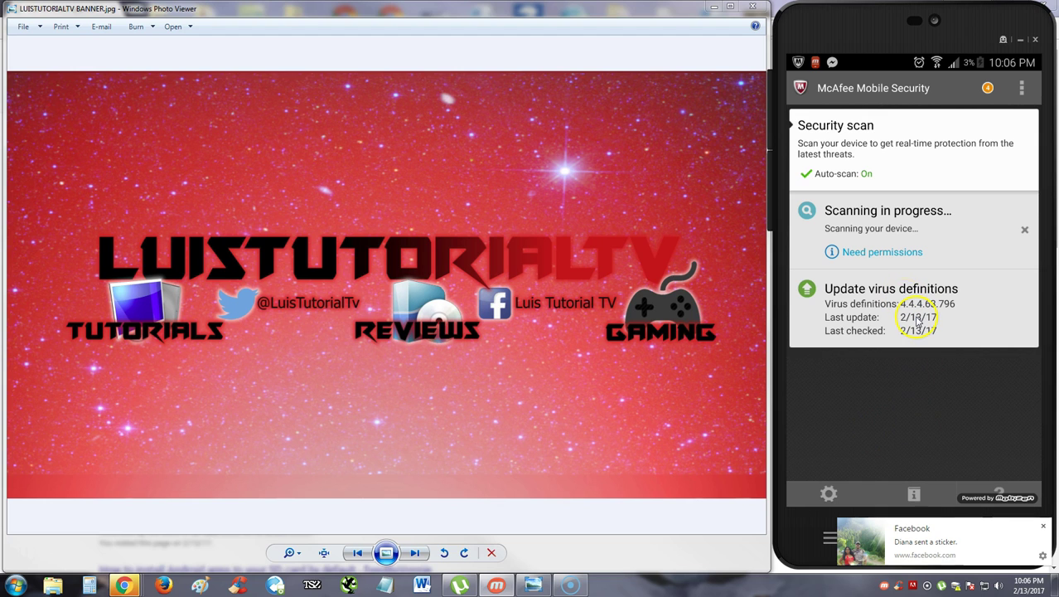
left_click(1042, 526)
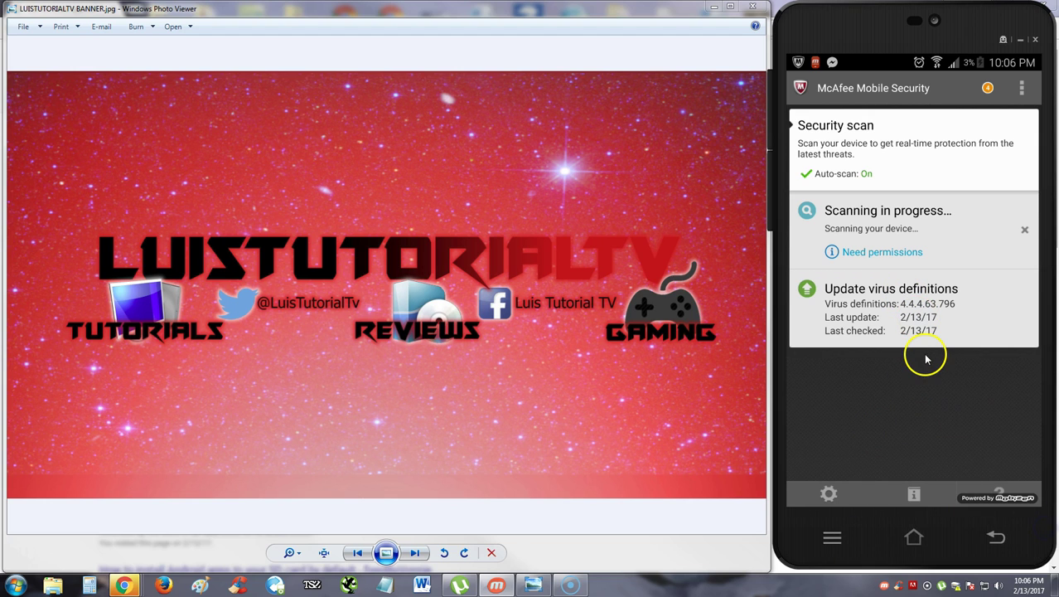
left_click(888, 232)
left_click(860, 252)
left_click(962, 319)
left_click(891, 356)
left_click(820, 300)
left_click(868, 336)
left_click(853, 319)
left_click(850, 296)
left_click(896, 303)
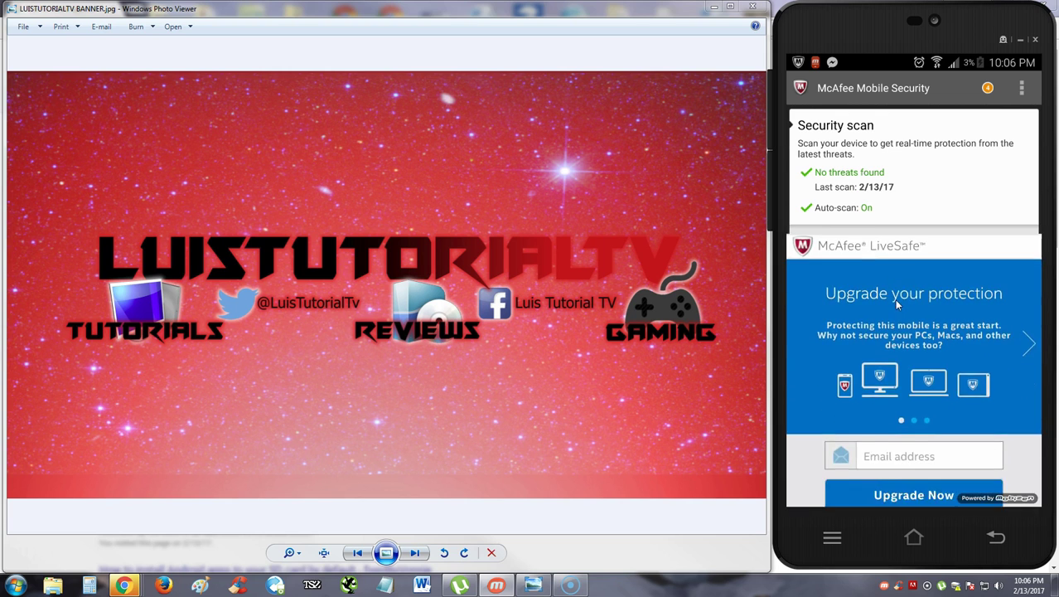
Decline the McAfee LiveSafe upgrade offer for now
left_click(890, 303)
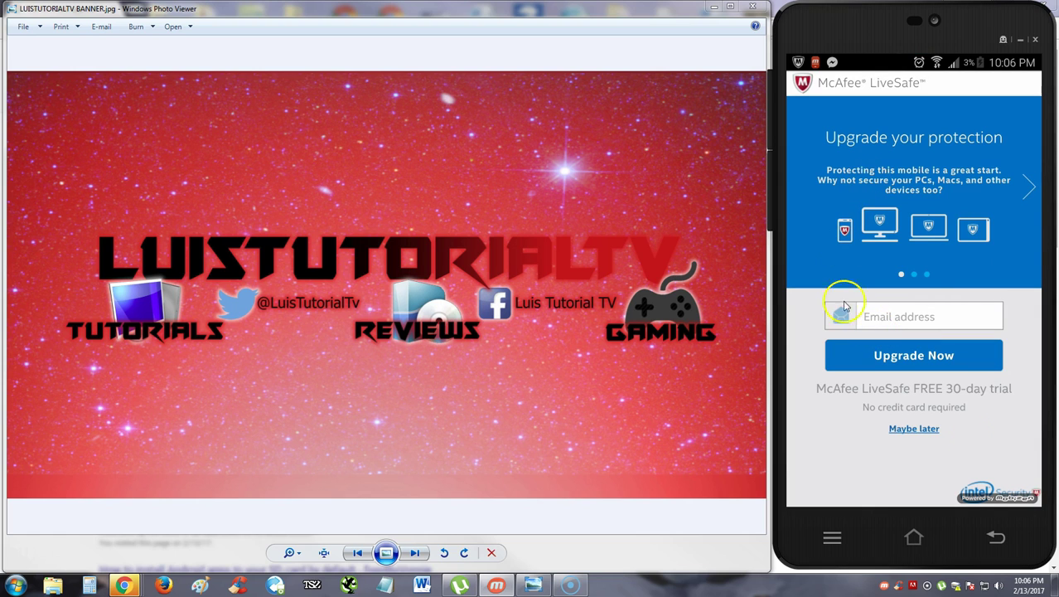
left_click(891, 362)
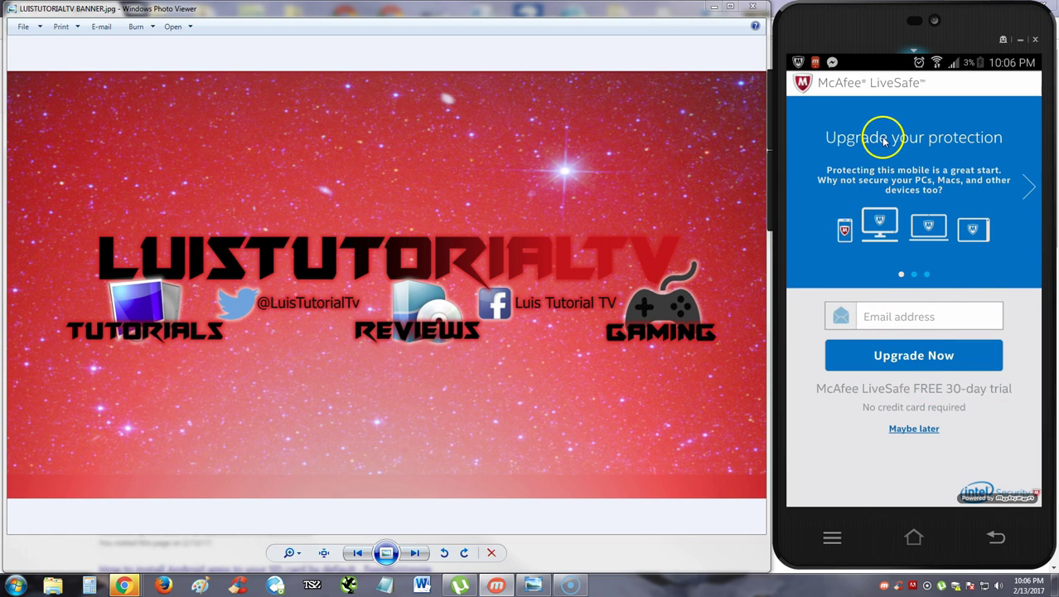
left_click(914, 429)
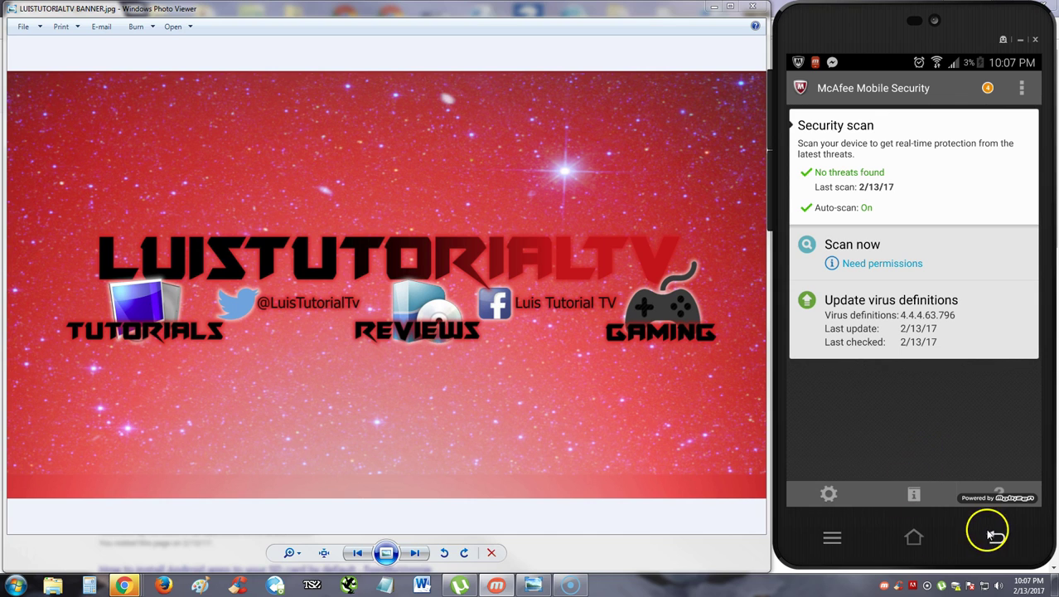
Return to the McAfee feature overview and open the Privacy details
left_click(994, 535)
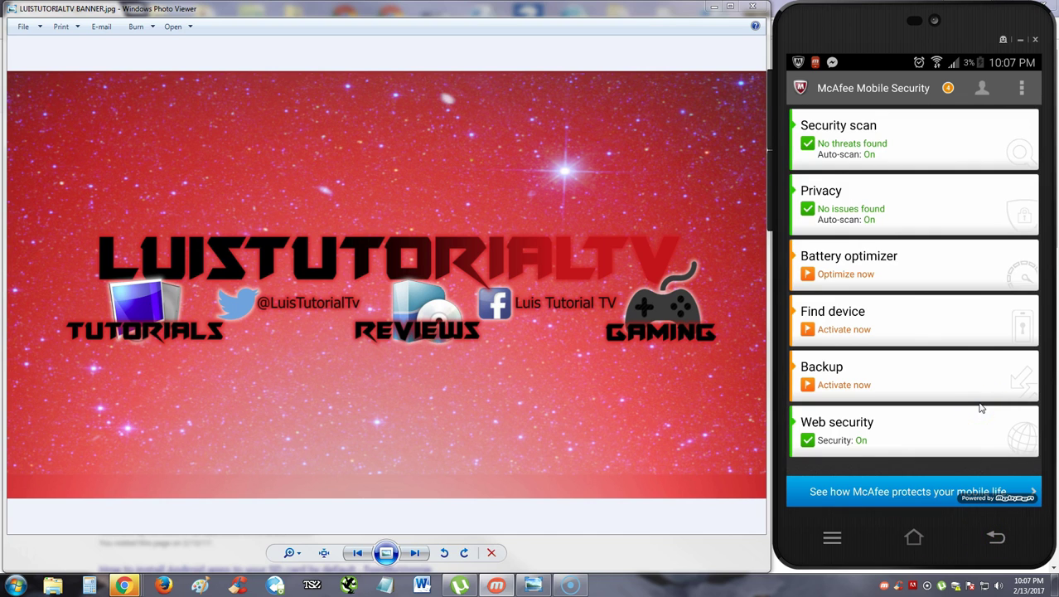
left_click(866, 209)
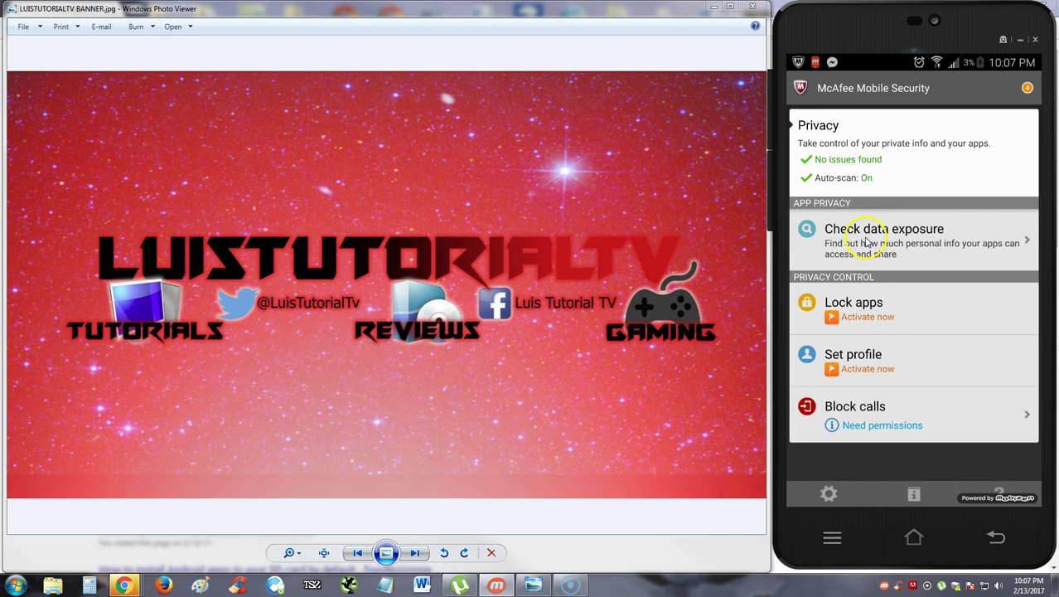
Open the data exposure check, dismiss its introduction, and review Atom Launcher's exposure details before returning to the app list
left_click(864, 238)
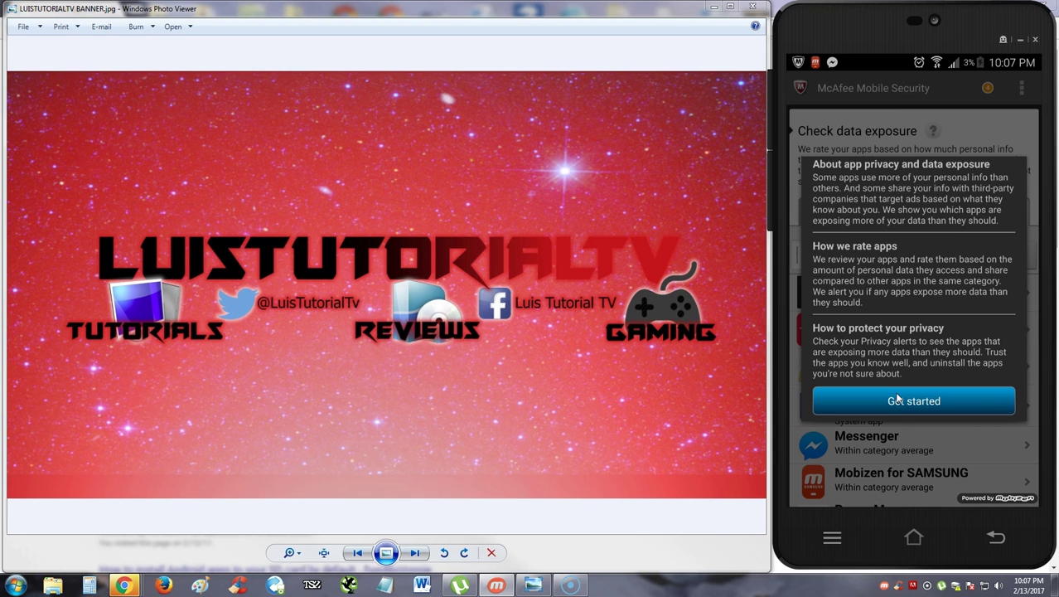
left_click(896, 401)
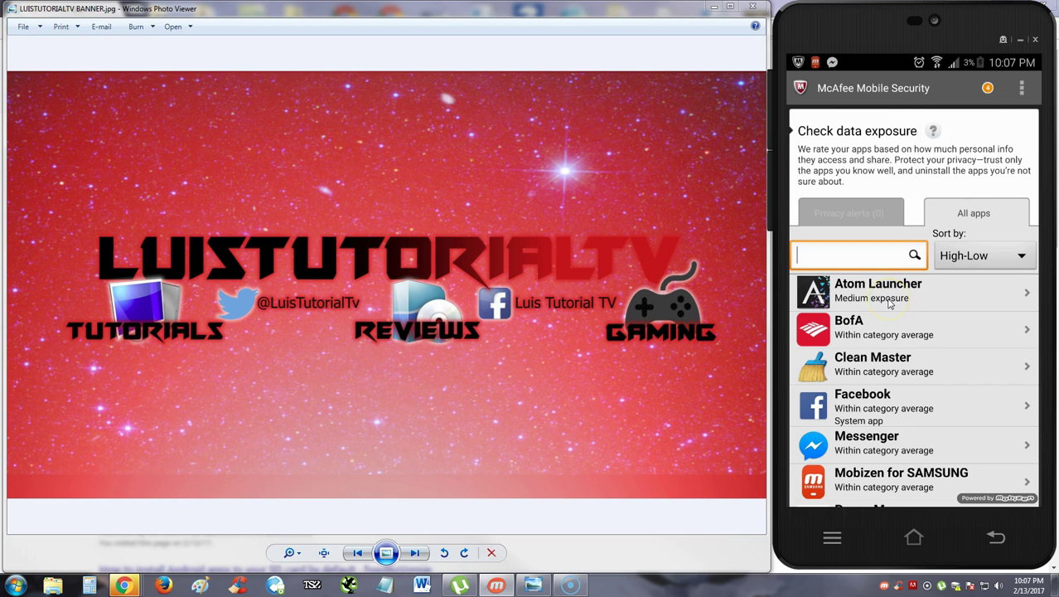
left_click(1020, 291)
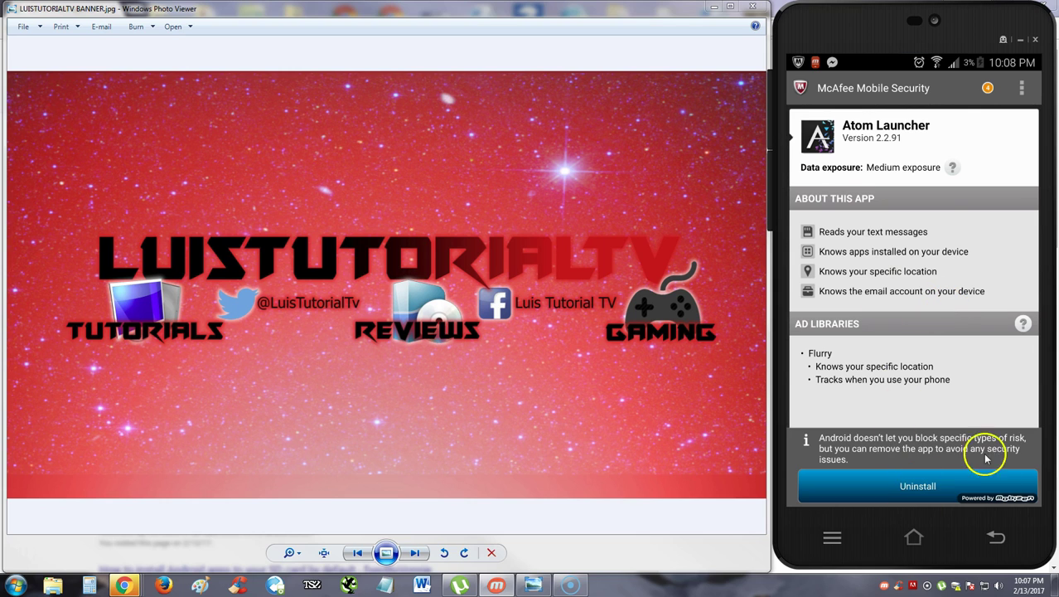
left_click(991, 535)
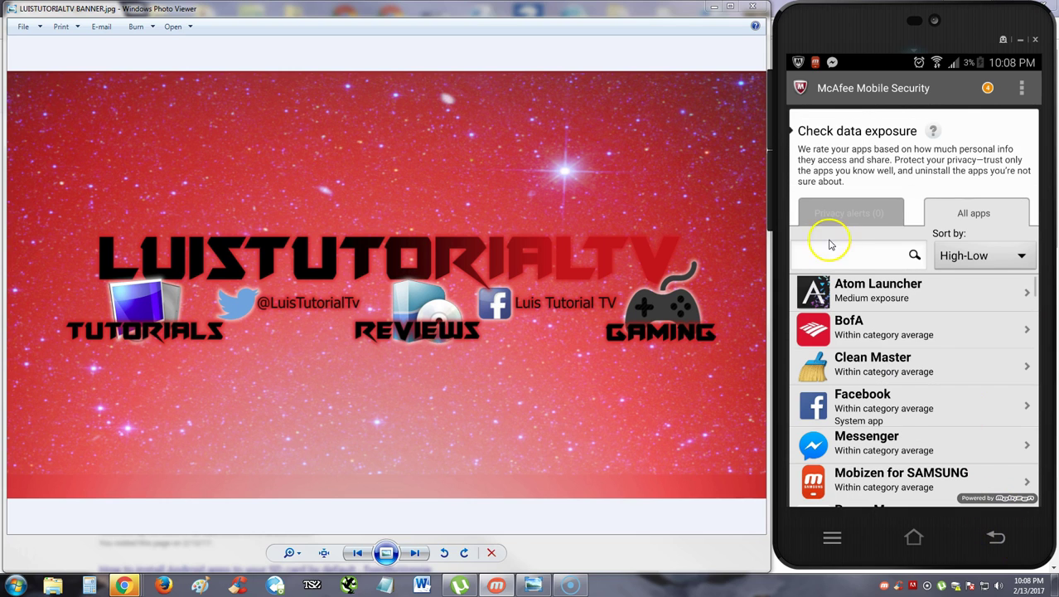
Browse the phone's home screens and reopen McAfee Security from its app icon
left_click(912, 539)
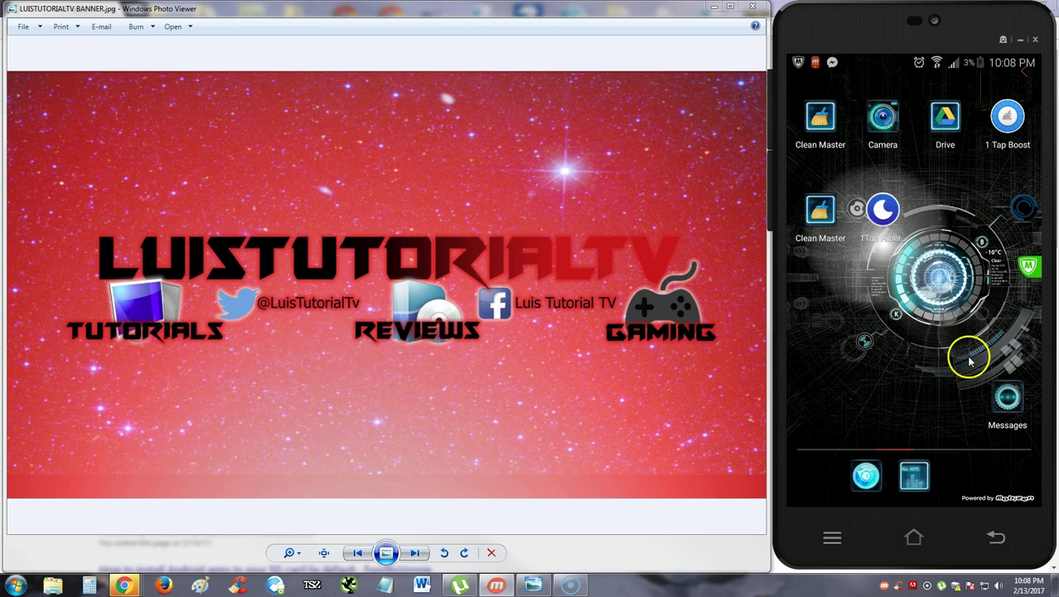
mouse_move(891, 348)
left_mouse_down()
mouse_move(845, 342)
mouse_move(899, 365)
left_mouse_up()
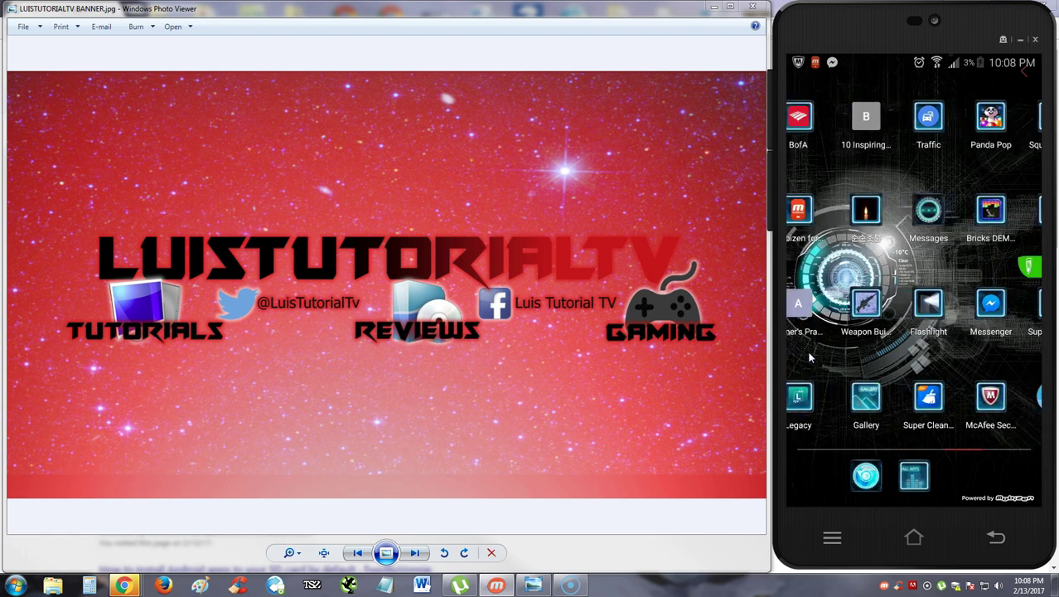
left_click(947, 399)
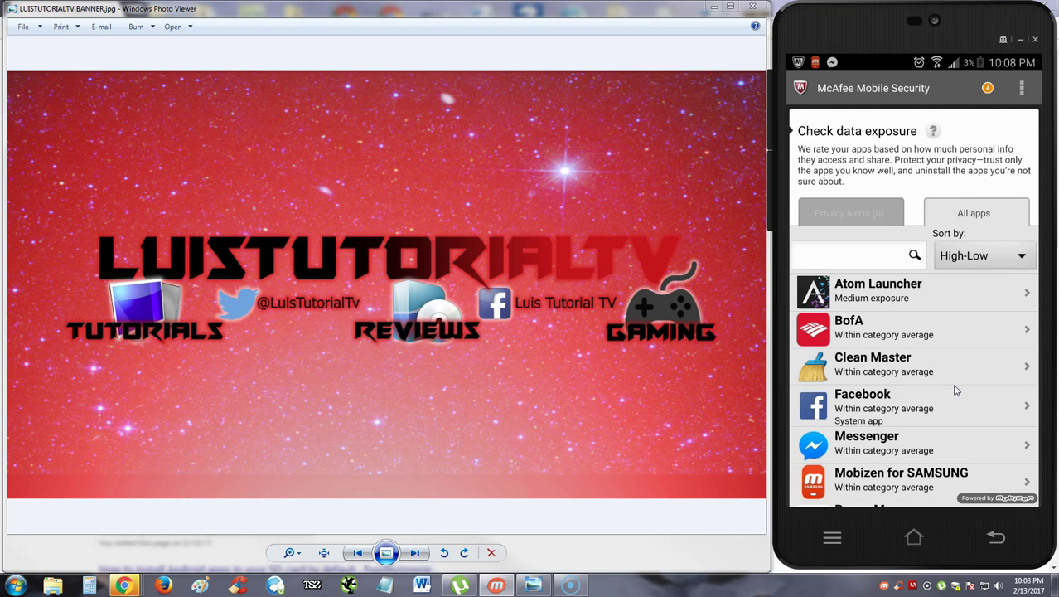
Look through the data exposure ratings of all apps and return to the Privacy page
left_click_drag(994, 416, 986, 411)
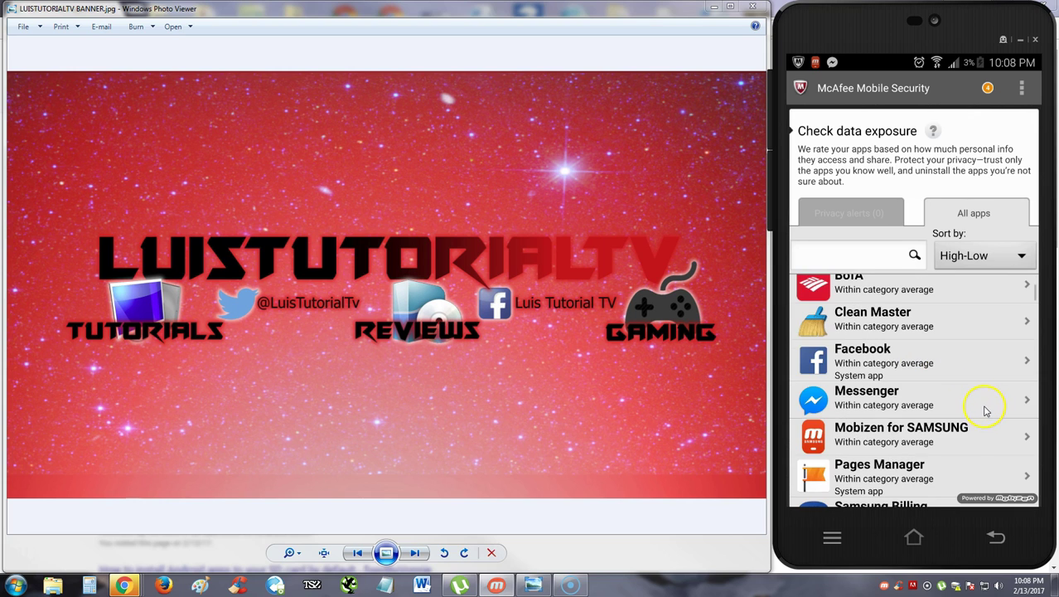
scroll(983, 409, "down", 4)
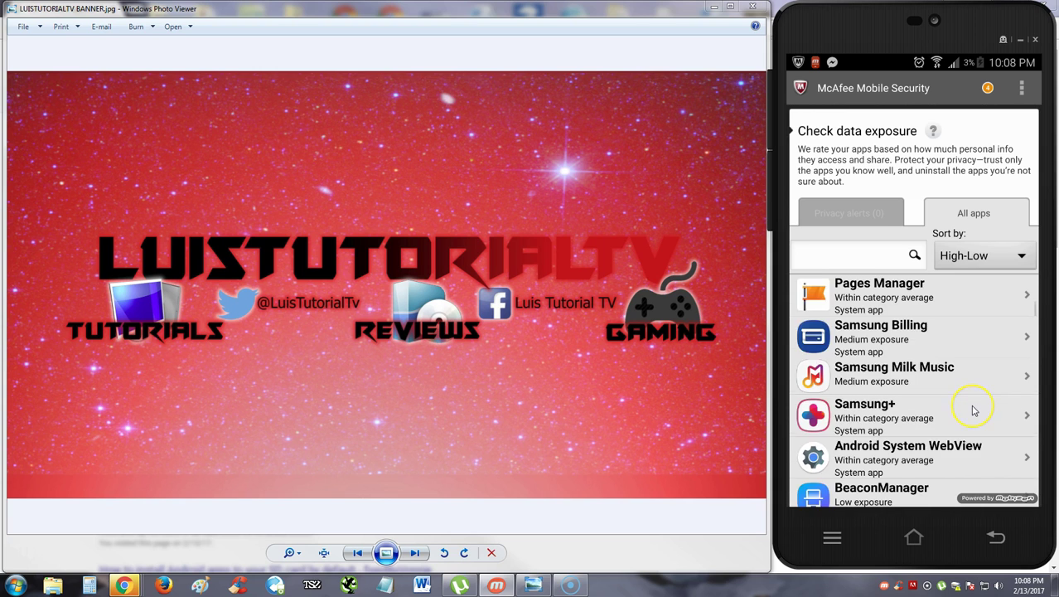
scroll(973, 410, "up", 5)
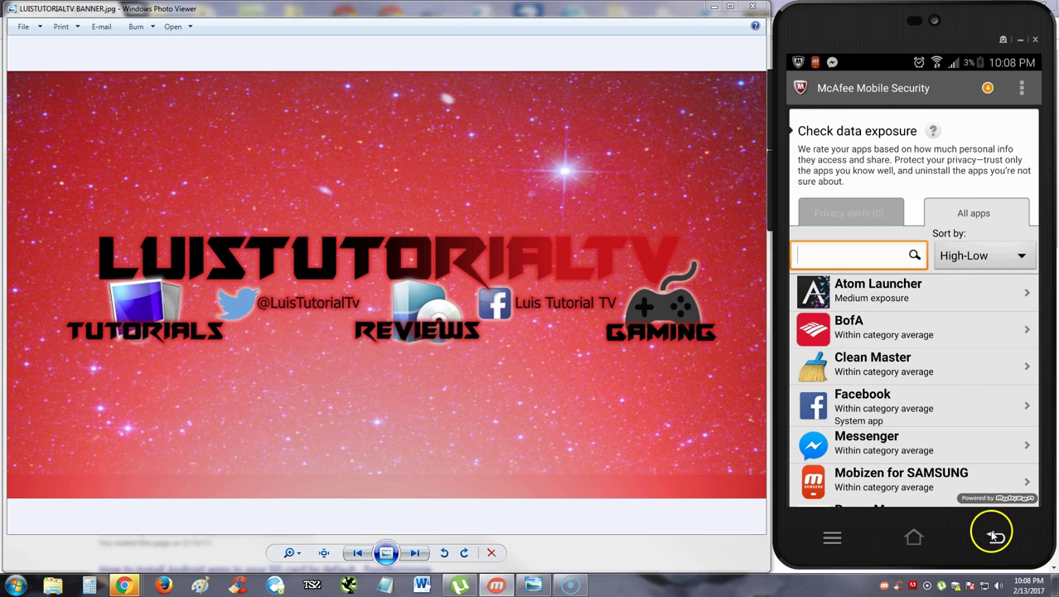
left_click(994, 537)
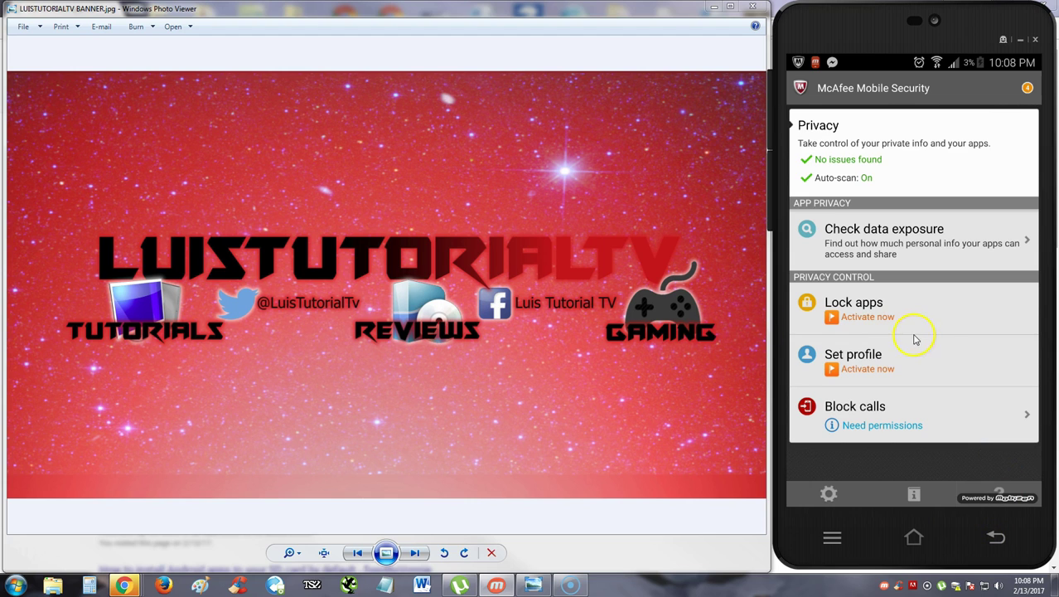
Start activating Lock apps, deny the SMS, contacts and phone permissions, and leave the account registration without entering an email address
left_click(860, 323)
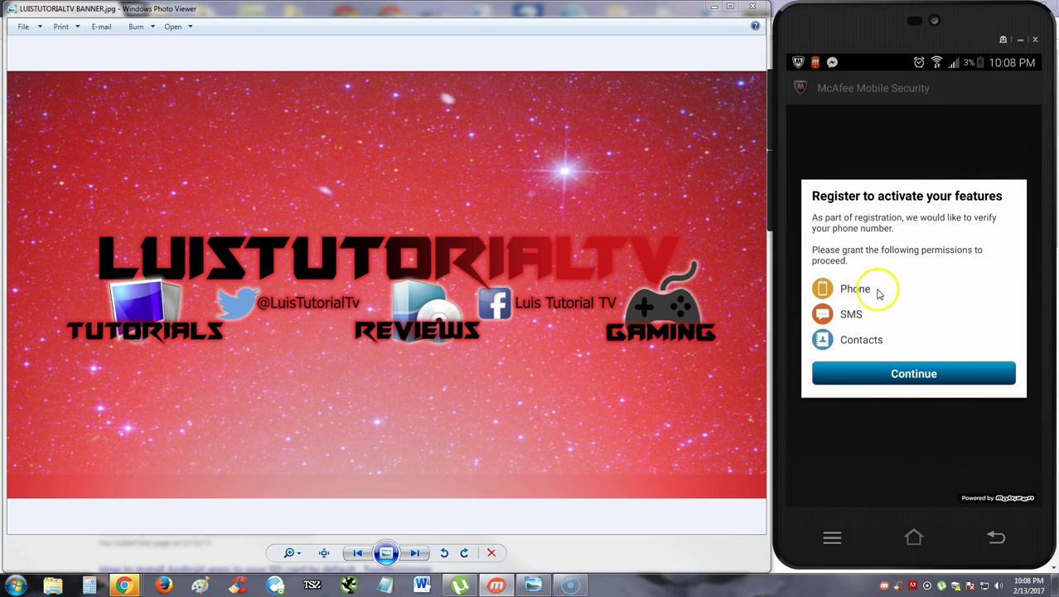
left_click(890, 371)
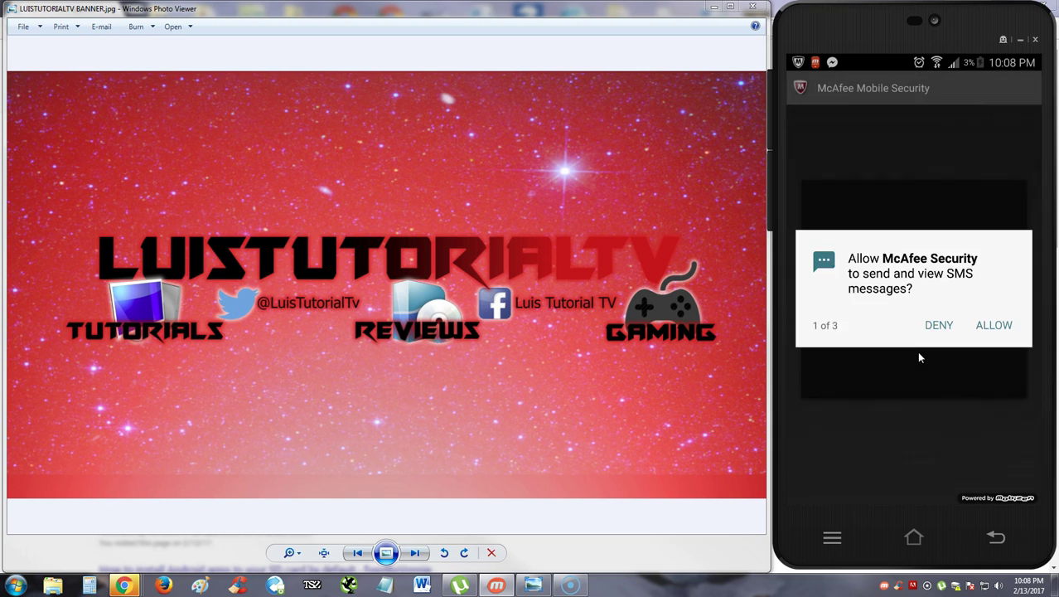
left_click(939, 306)
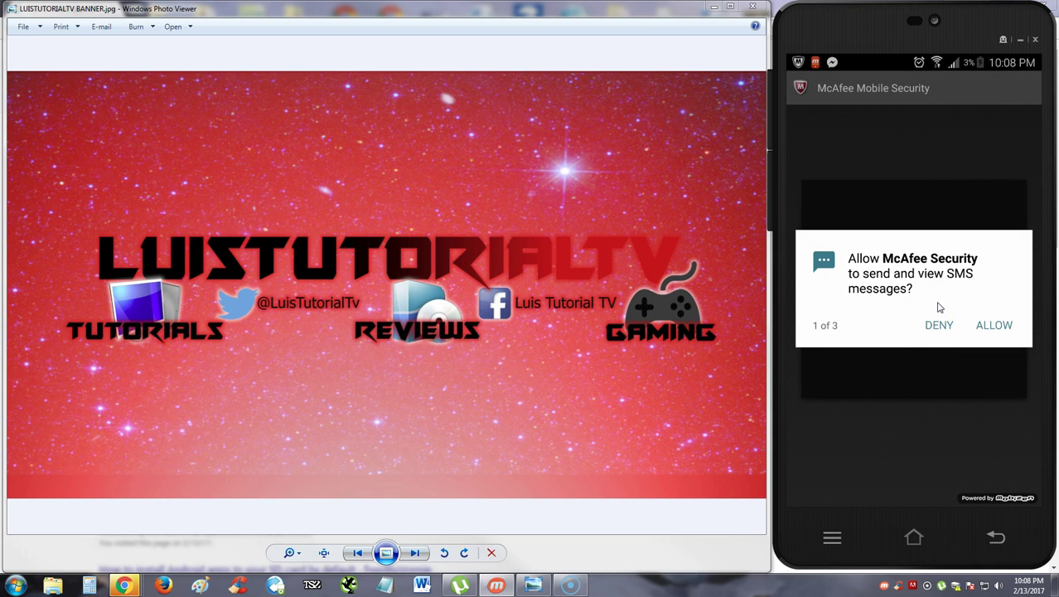
left_click(938, 327)
left_click(938, 327)
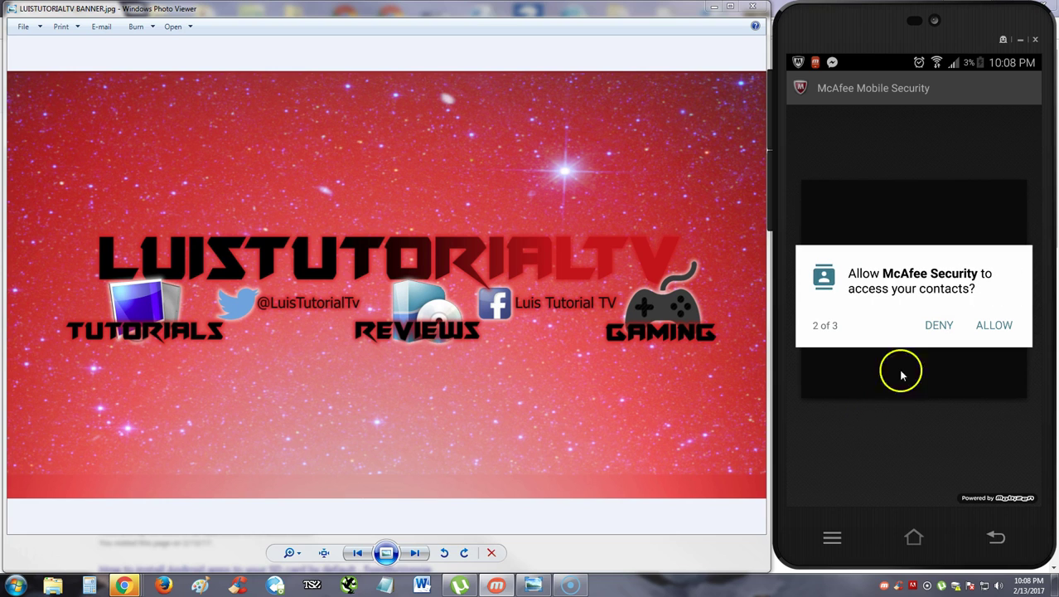
left_click(936, 327)
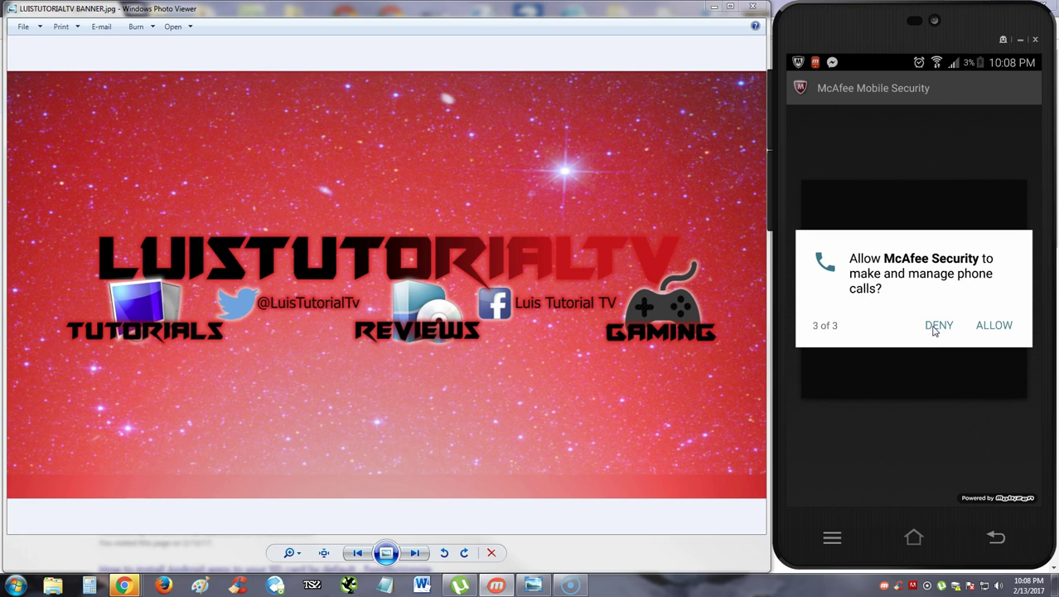
left_click(935, 328)
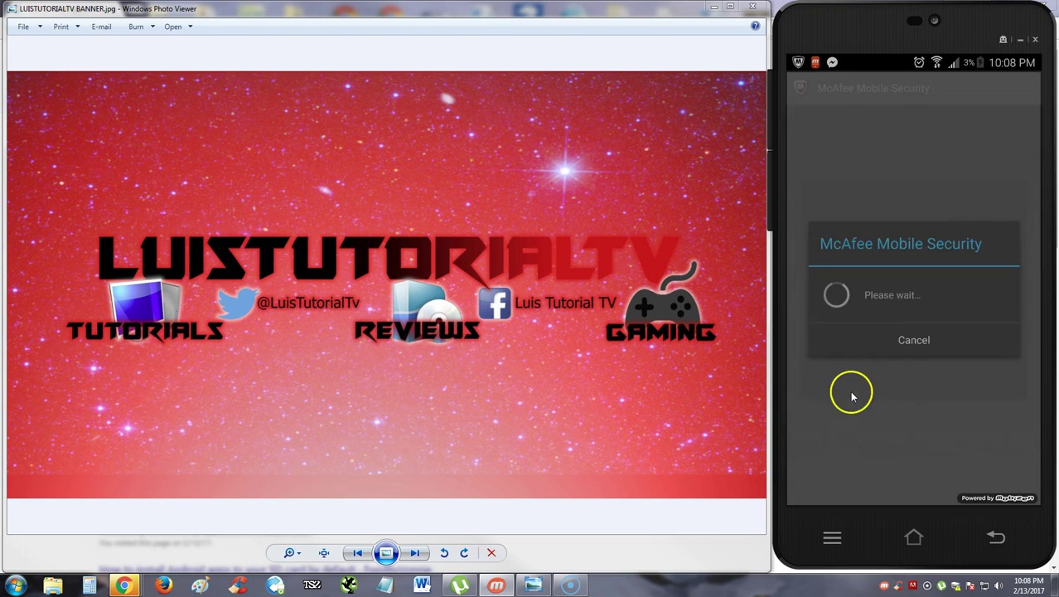
left_click(993, 539)
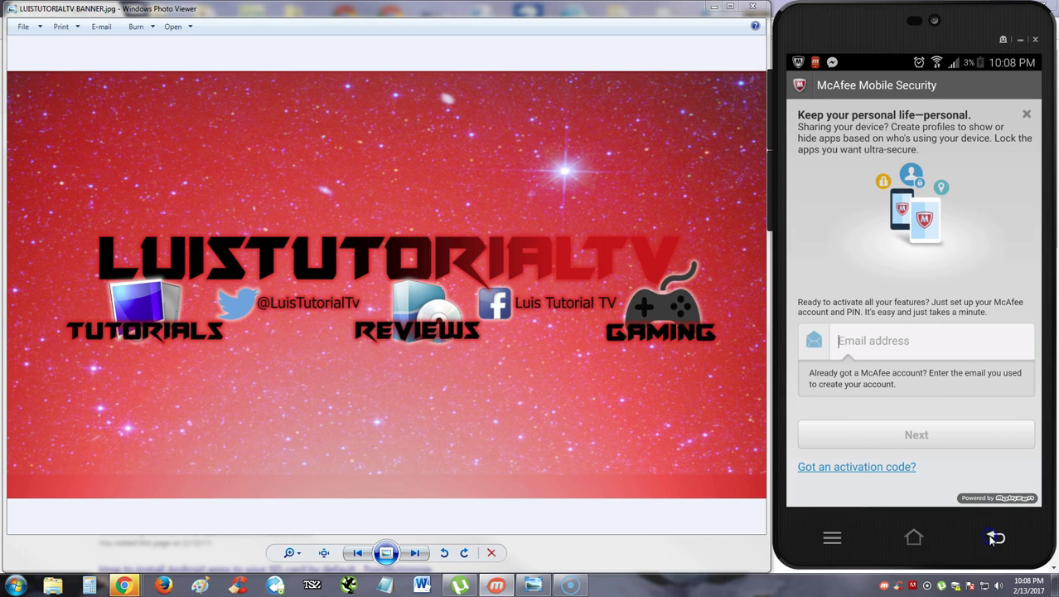
left_click(993, 538)
left_click(982, 537)
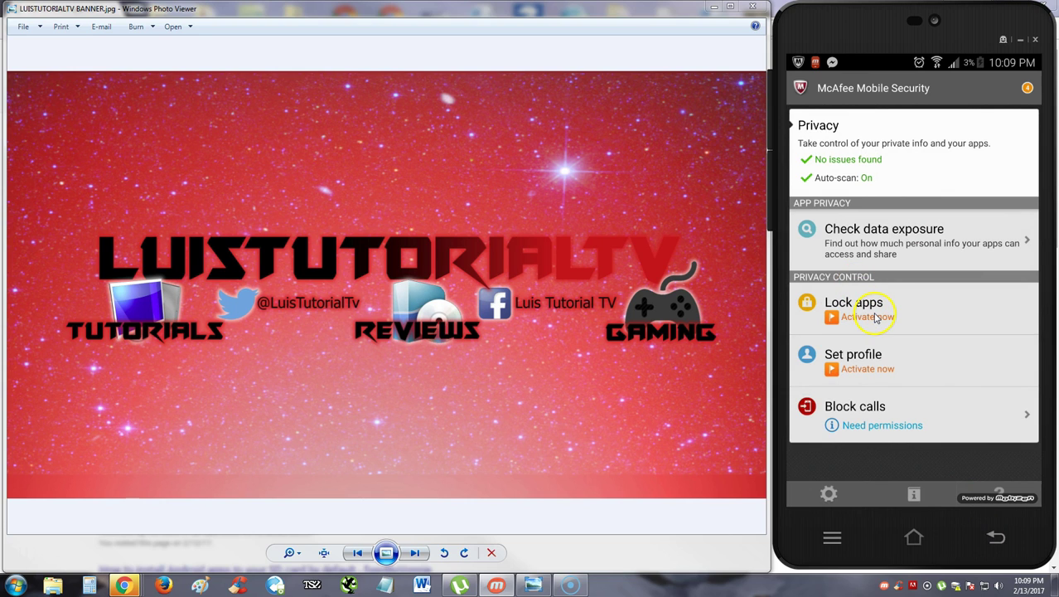
Check the permissions requested for Set profile and Block calls without granting them, and return to the feature overview
left_click(858, 356)
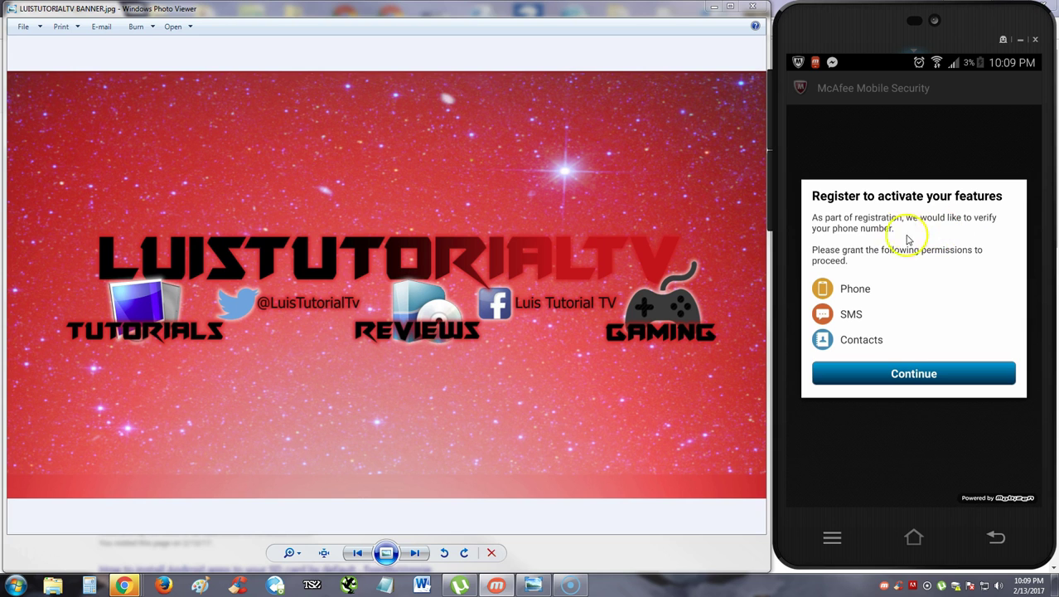
left_click(995, 535)
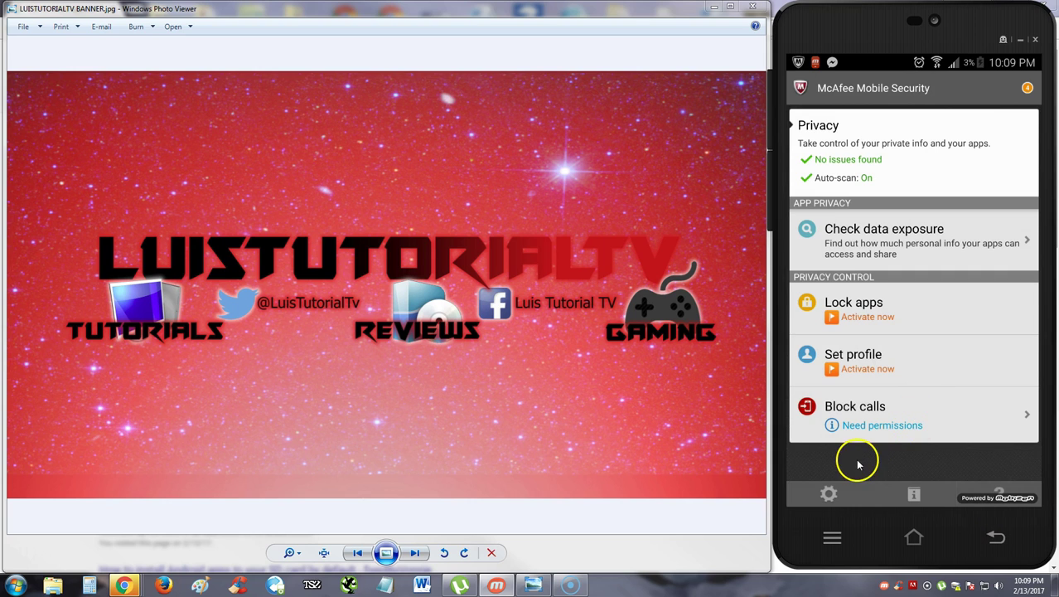
left_click(861, 412)
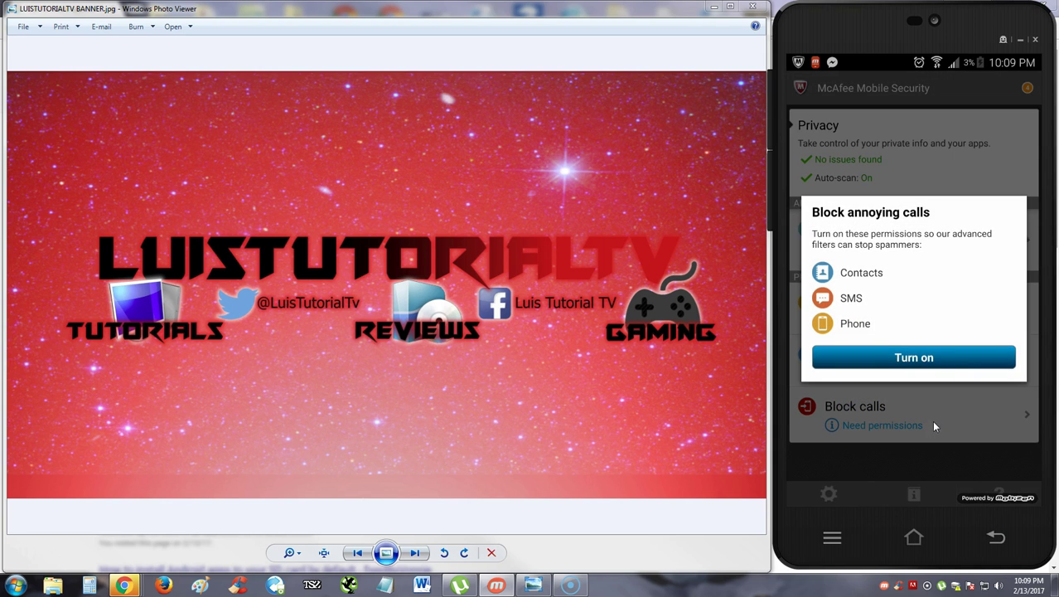
left_click(930, 356)
left_click(937, 455)
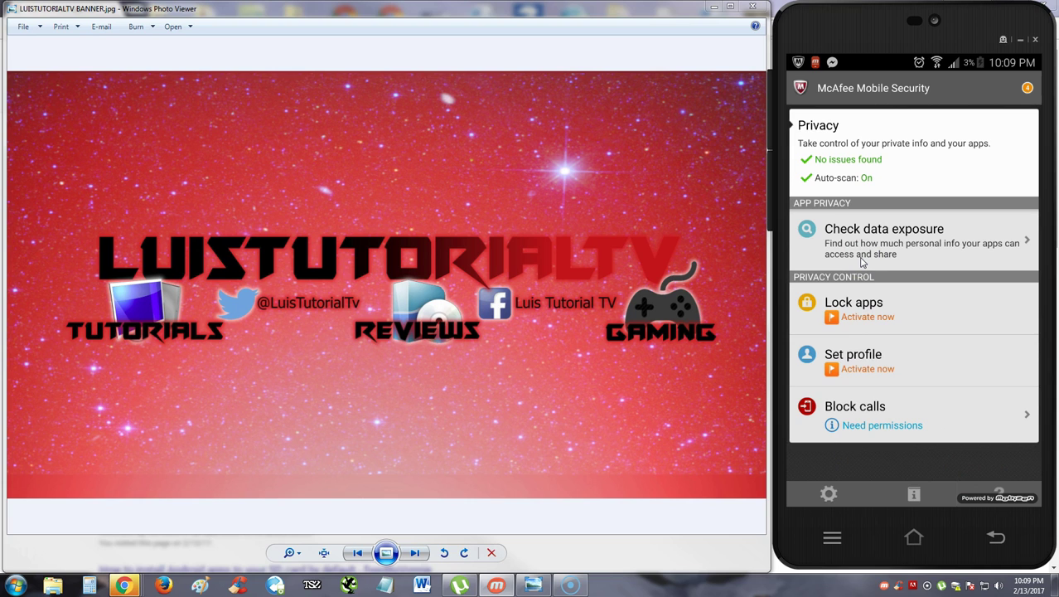
left_click(988, 534)
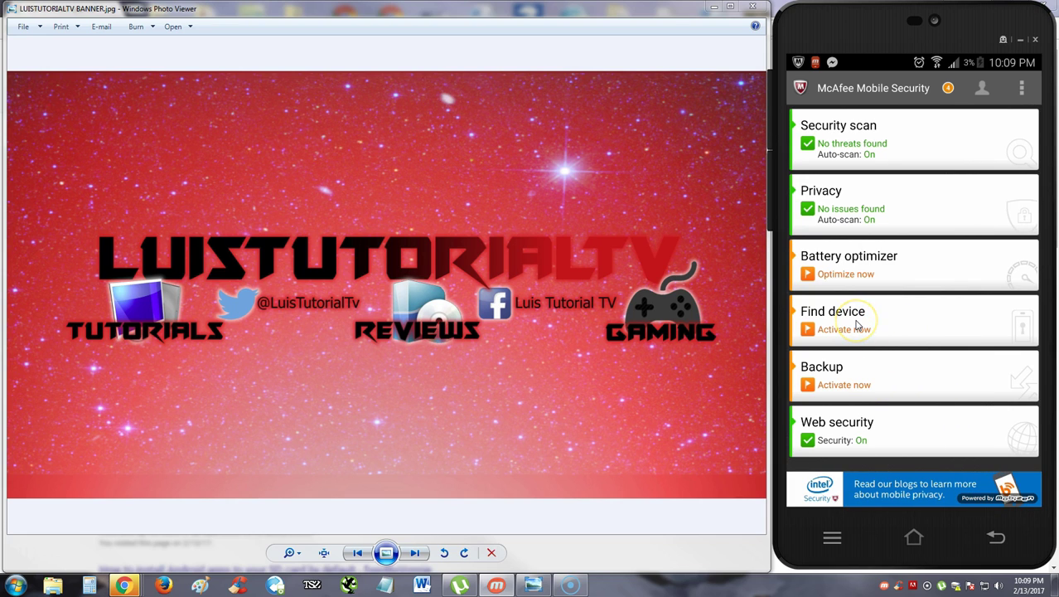
Open the Battery optimizer and grant it access to photos, media and files and permission to change system settings
left_click(868, 265)
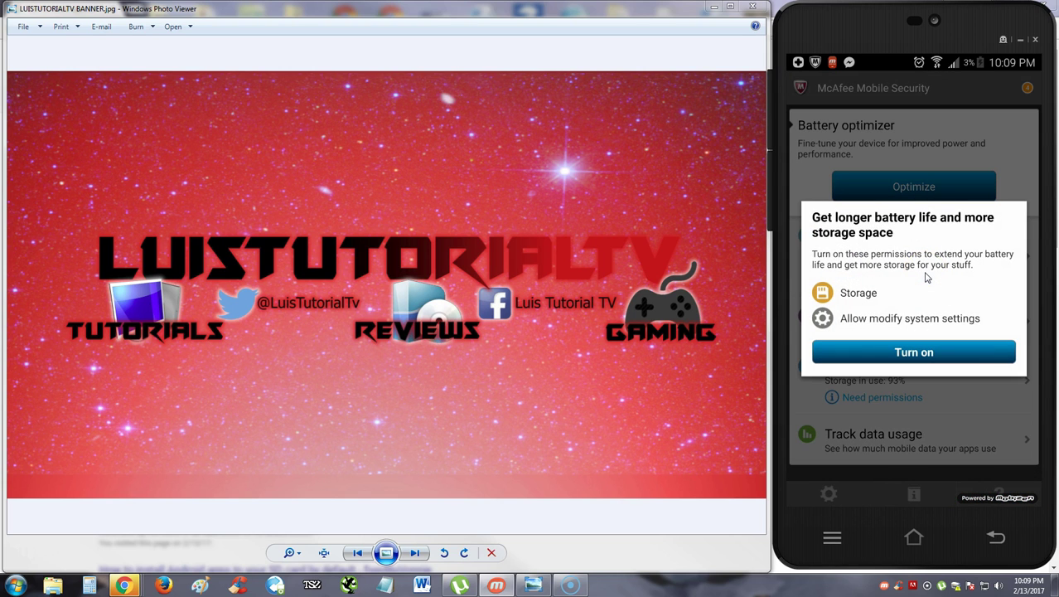
left_click(912, 352)
left_click(932, 381)
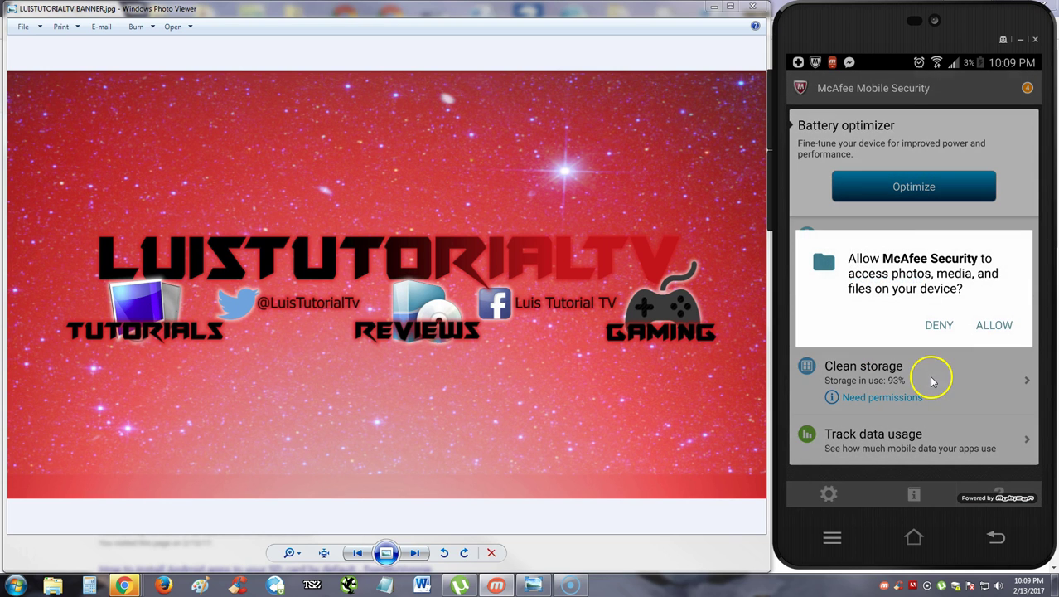
left_click(994, 327)
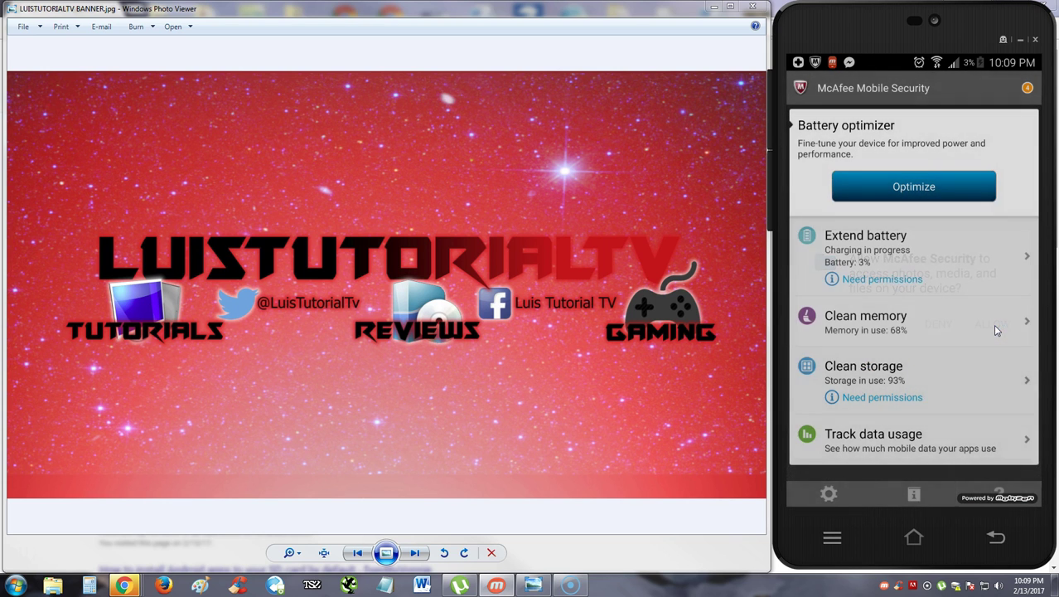
left_click(1012, 135)
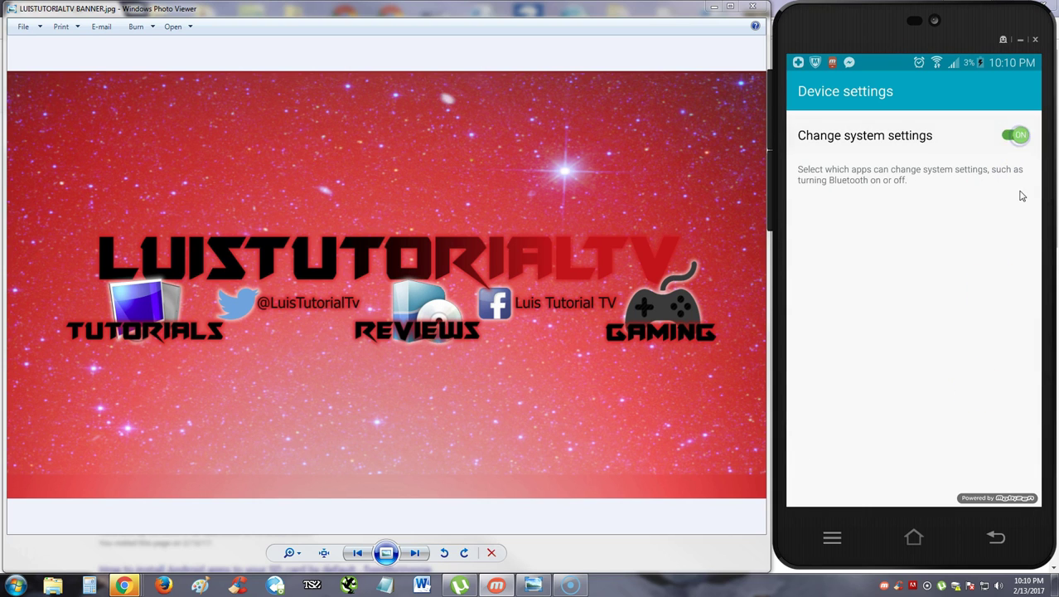
left_click(990, 461)
left_click(1022, 139)
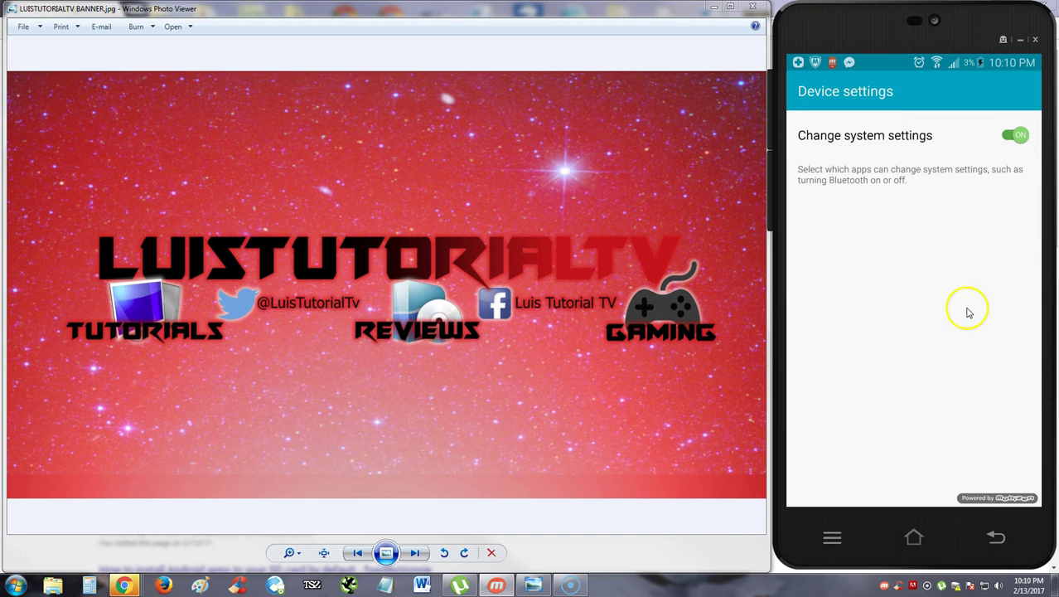
left_click(994, 540)
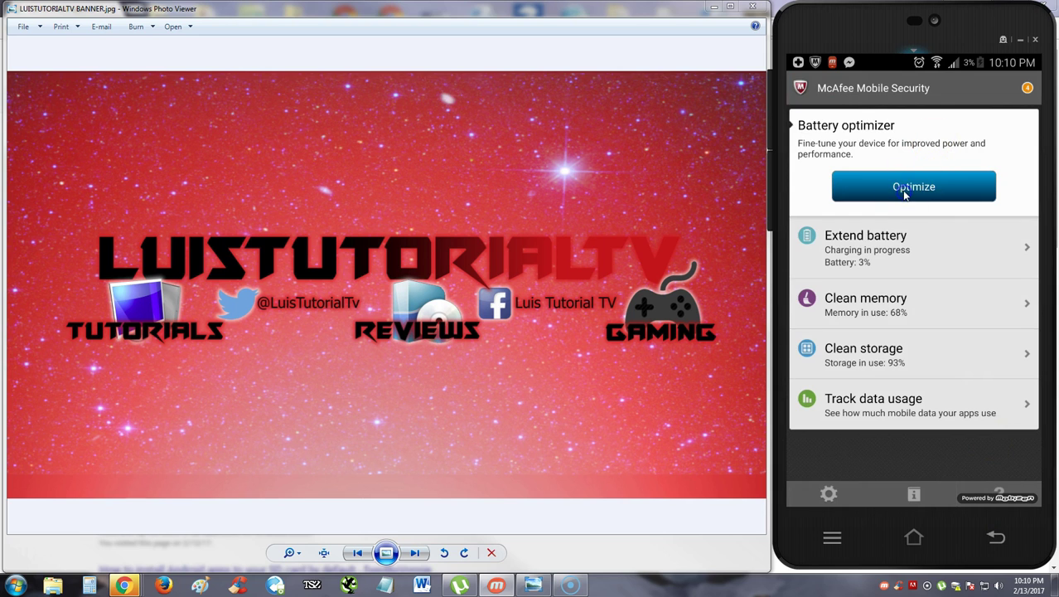
Optimize the device with Boost memory and Clear all app caches selected, and run Clean memory on the background apps
left_click(904, 189)
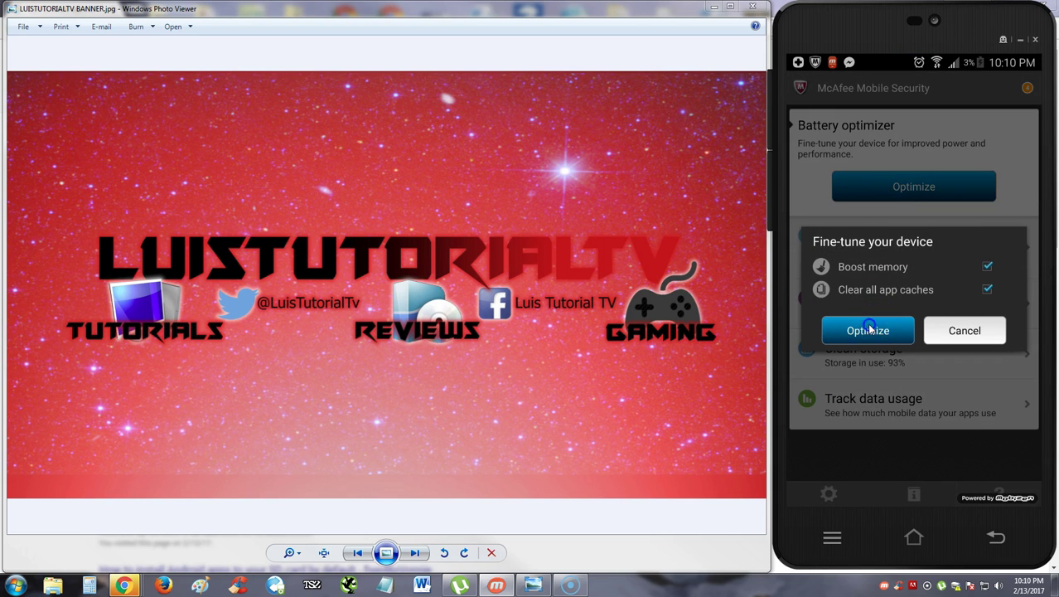
left_click(868, 329)
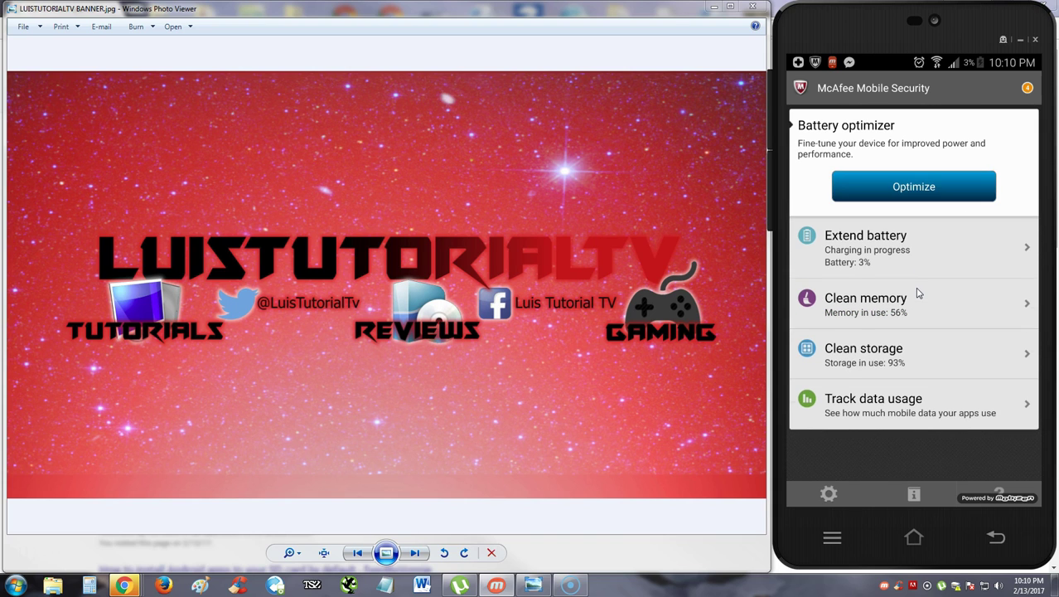
left_click(904, 257)
left_click(905, 321)
left_click(938, 309)
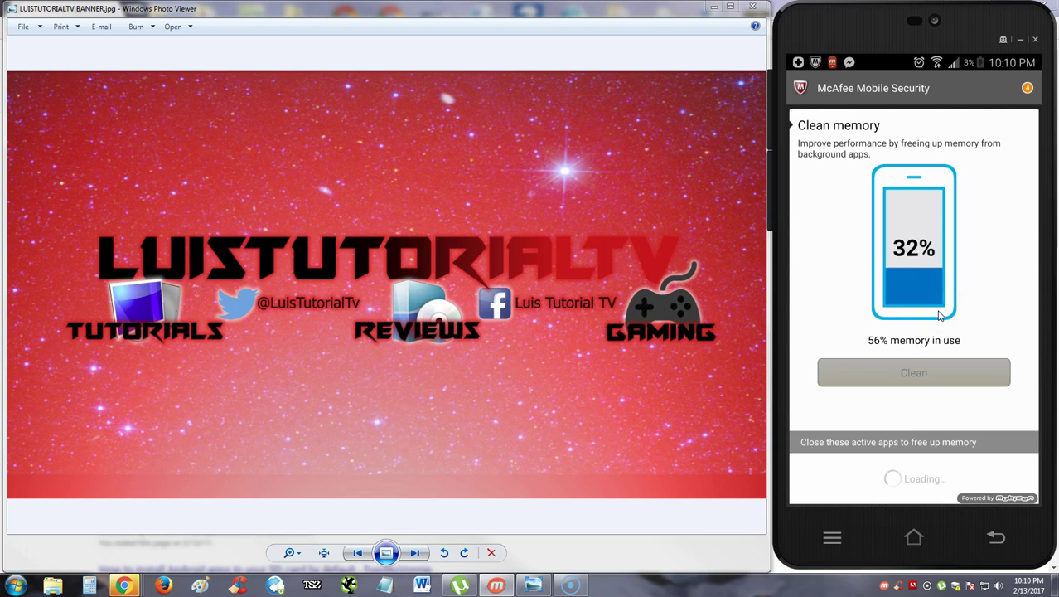
left_click(933, 373)
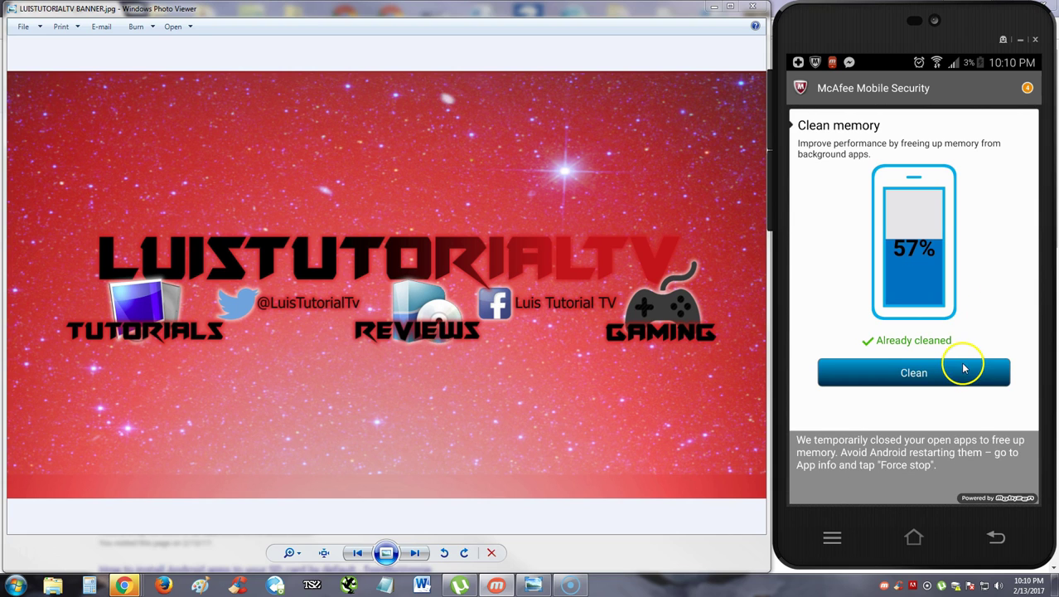
left_click(996, 540)
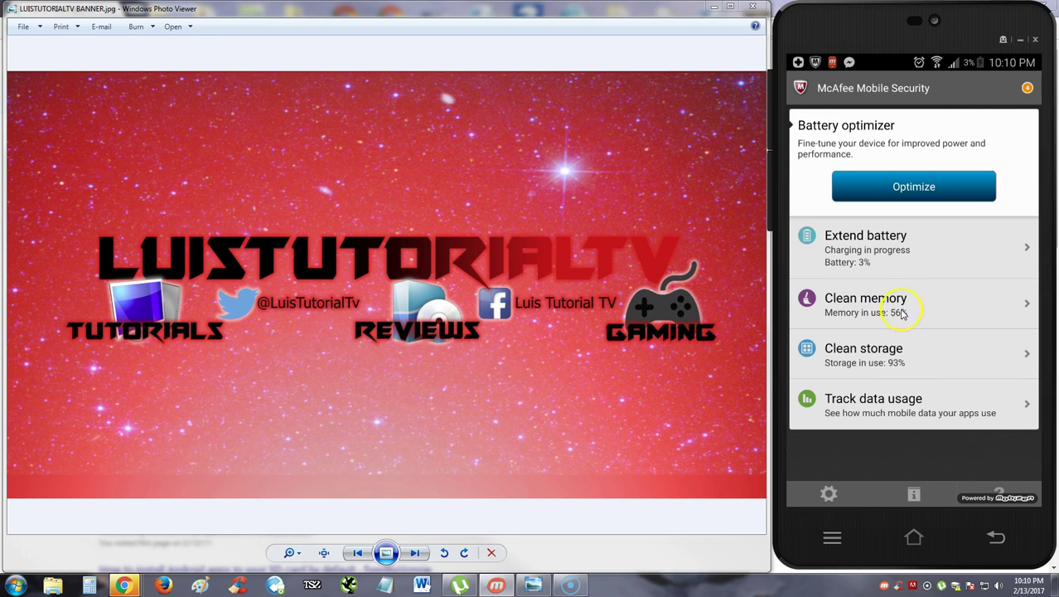
Check Clean storage for junk and view the mobile data usage for Today in Track data usage
left_click(899, 364)
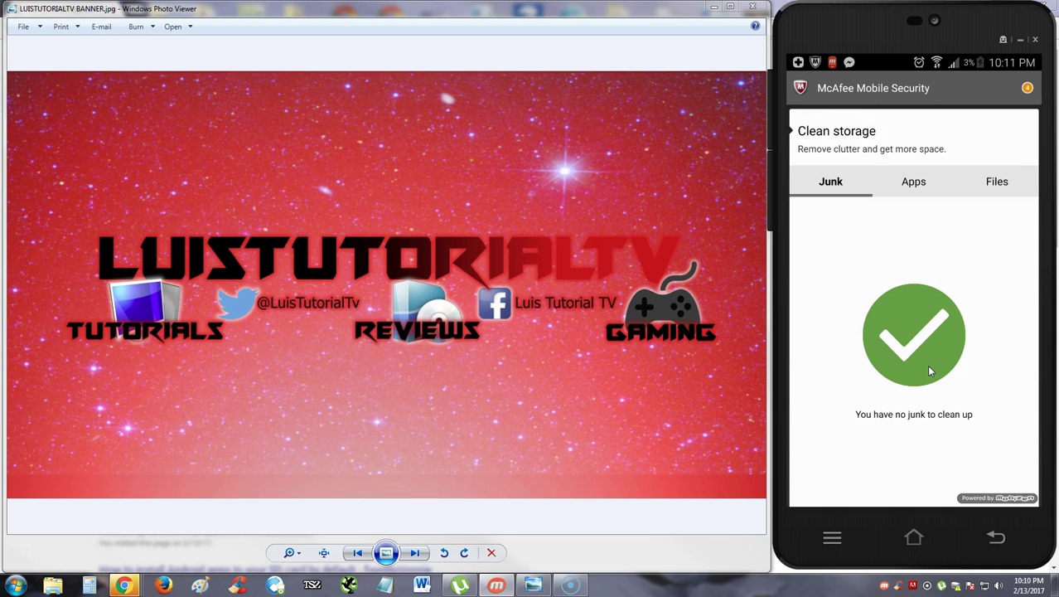
left_click(995, 530)
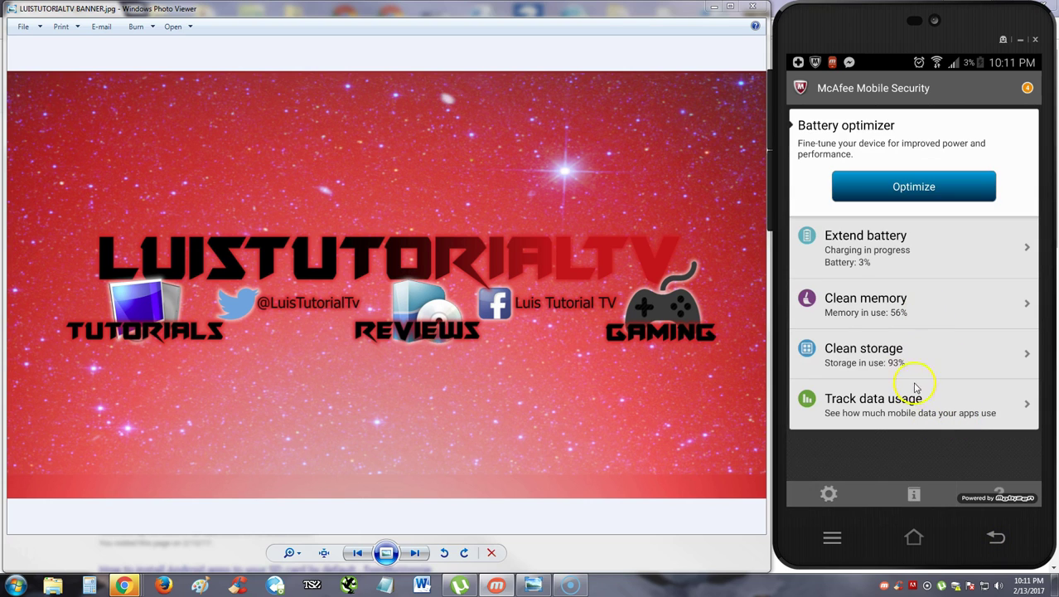
left_click(892, 410)
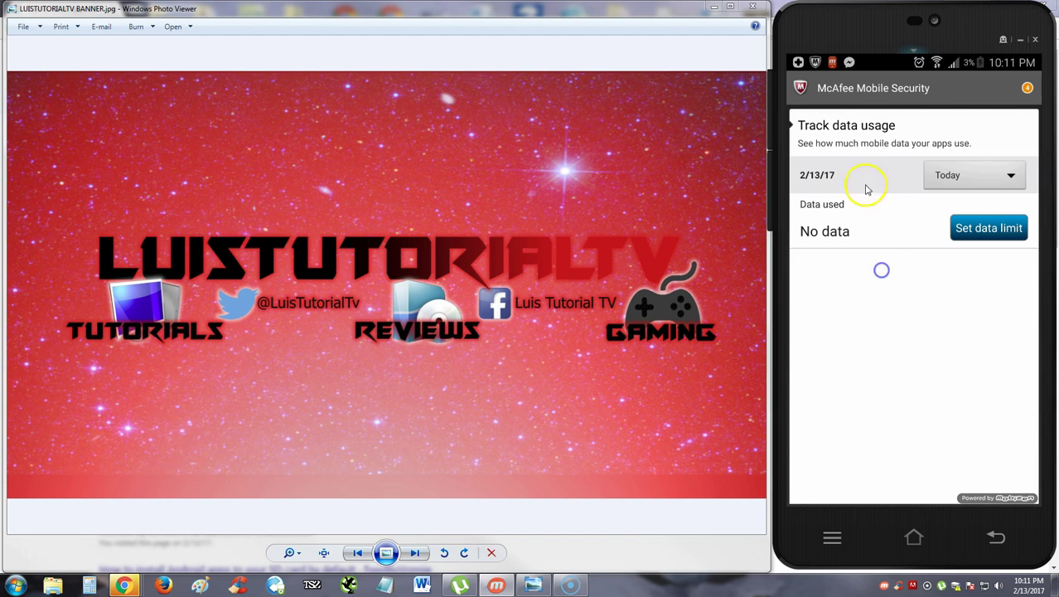
left_click(940, 183)
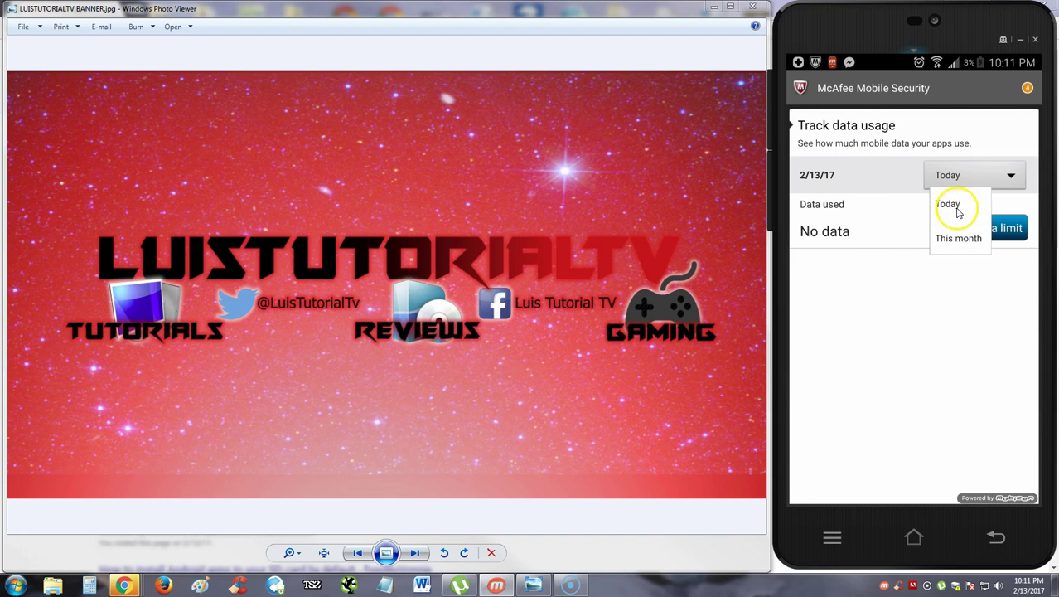
left_click(951, 204)
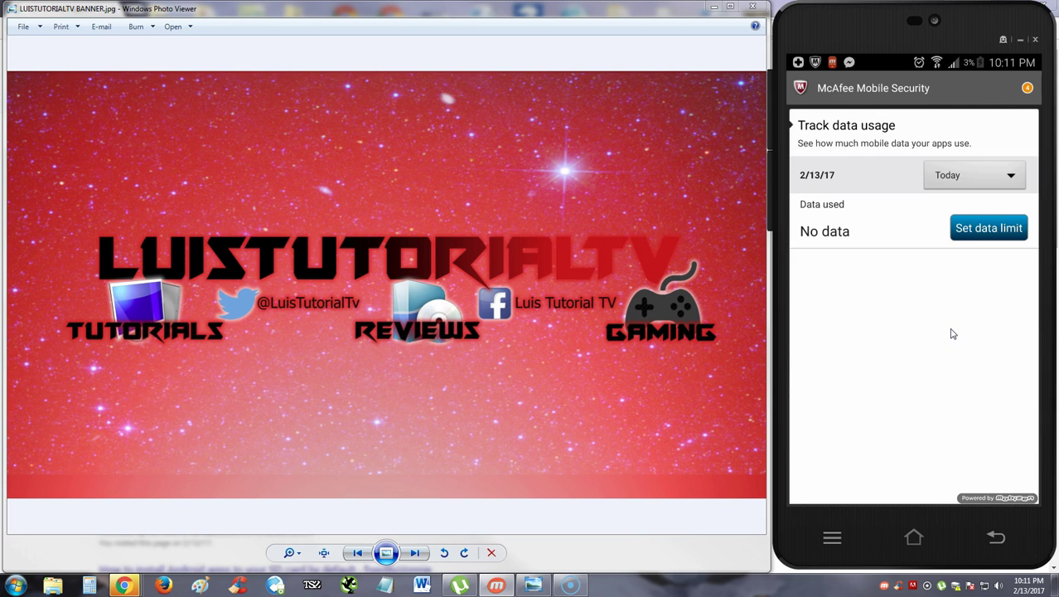
View the data limit options, close them without entering a limit, and return to the main feature overview
left_click(988, 226)
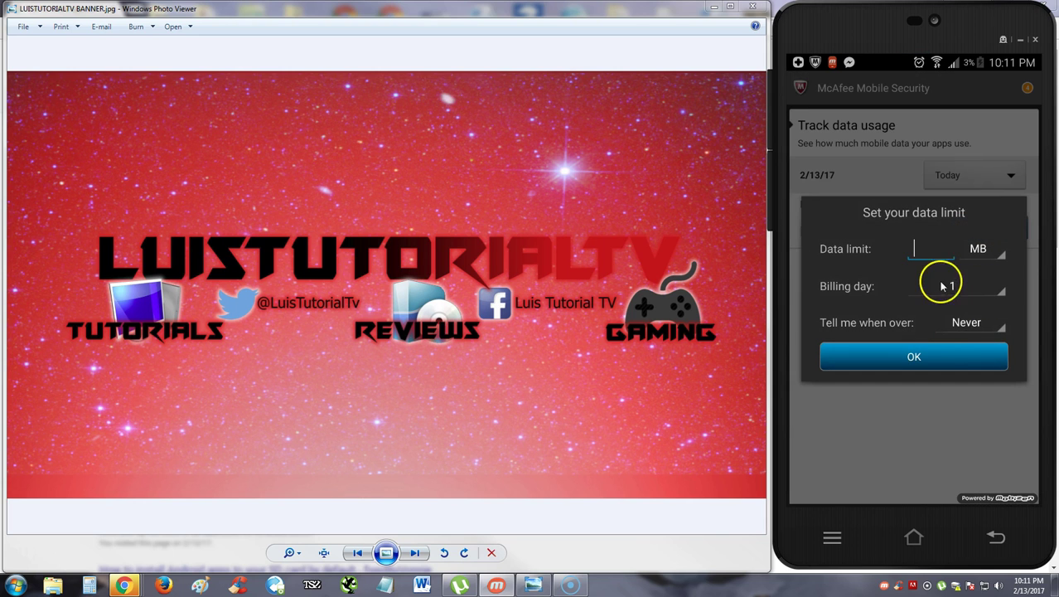
left_click(940, 351)
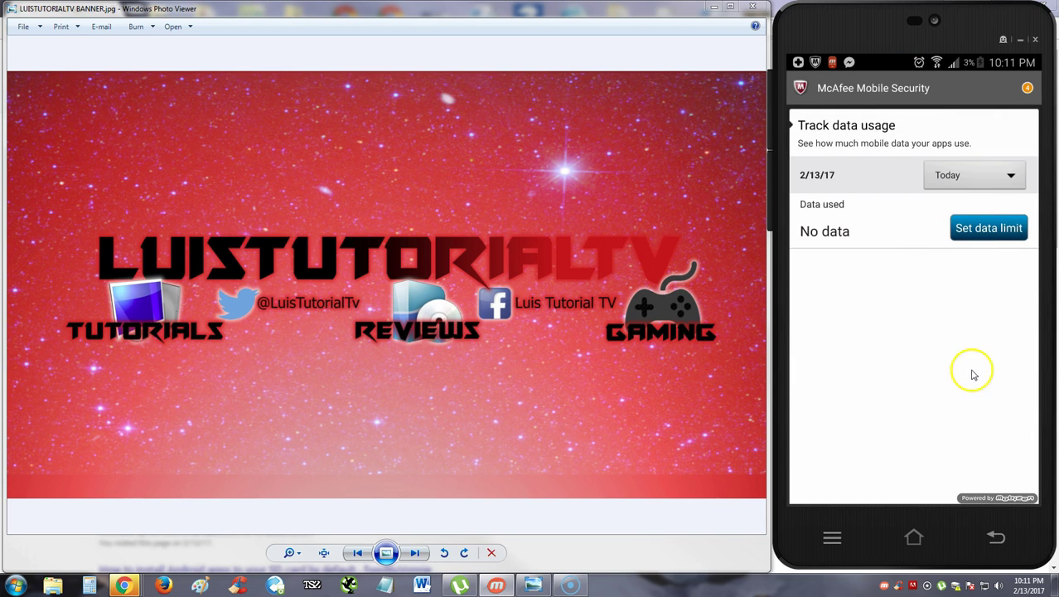
left_click(996, 537)
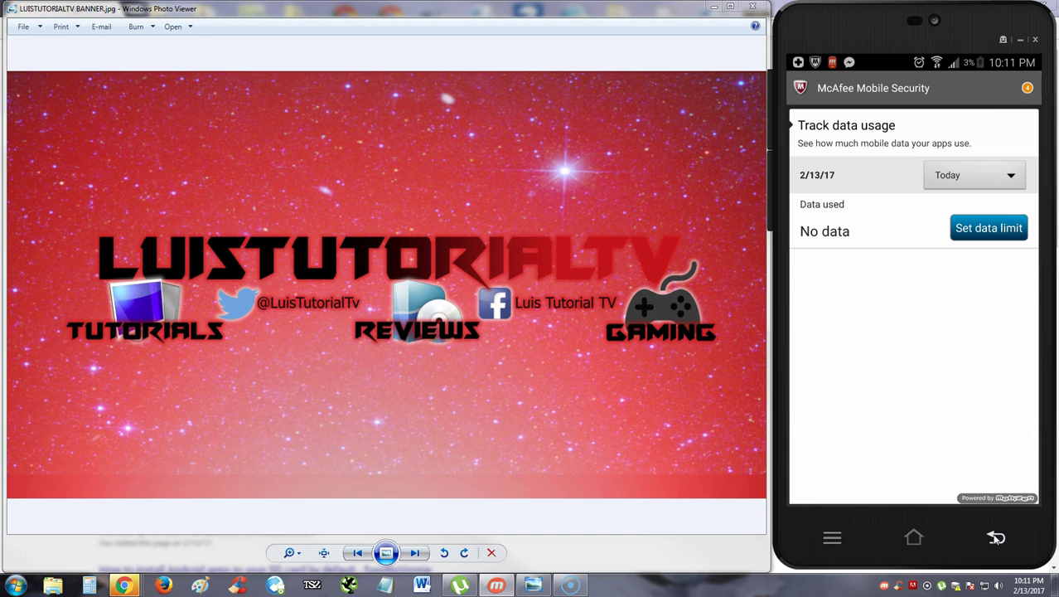
left_click(996, 537)
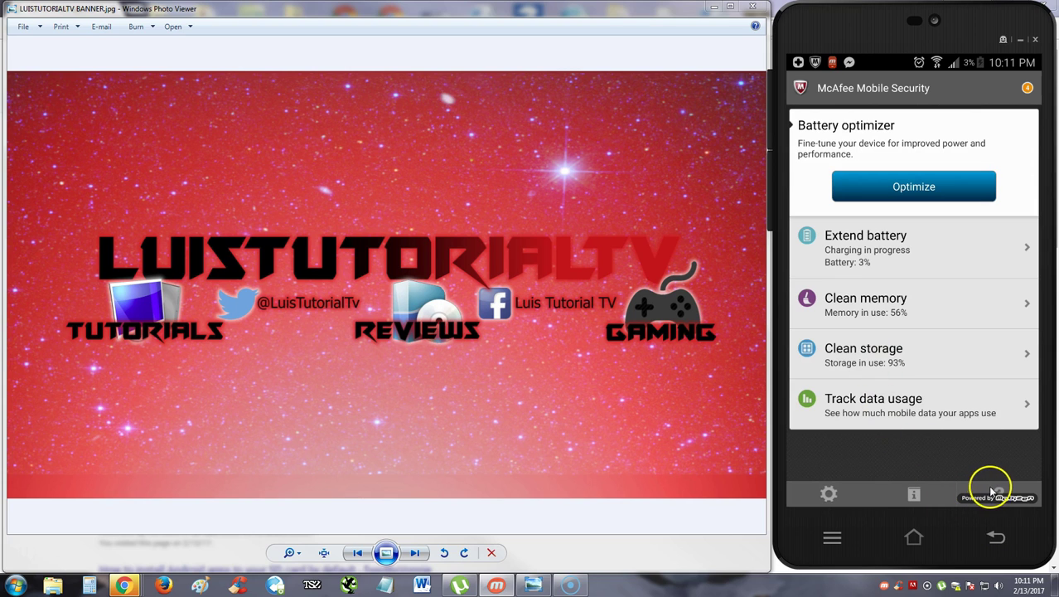
left_click(993, 537)
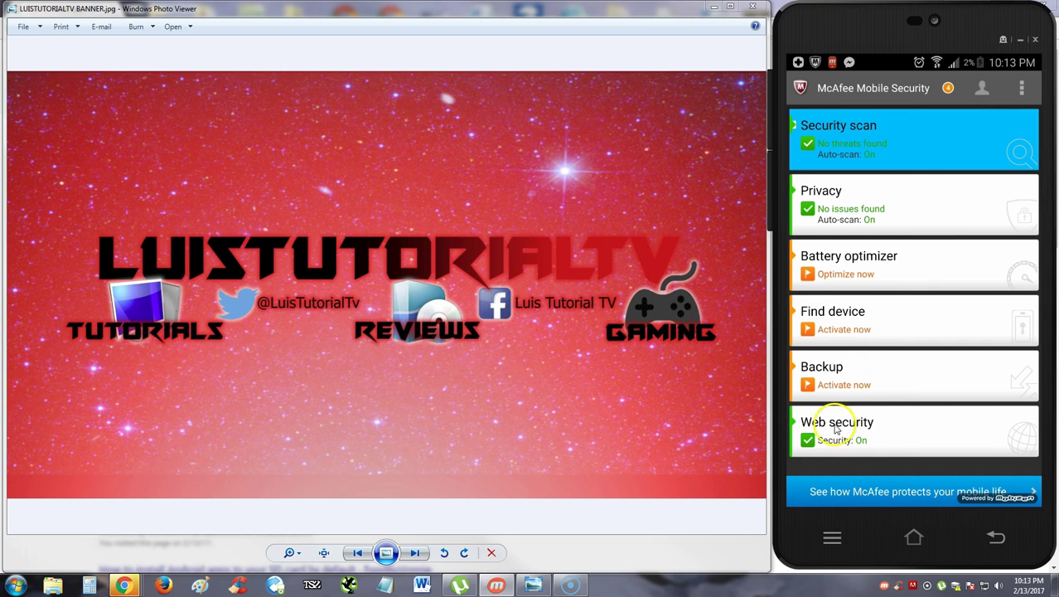
Read the descriptions of Web security and Wi-Fi security in the Web security feature and return to the feature overview
left_click(886, 423)
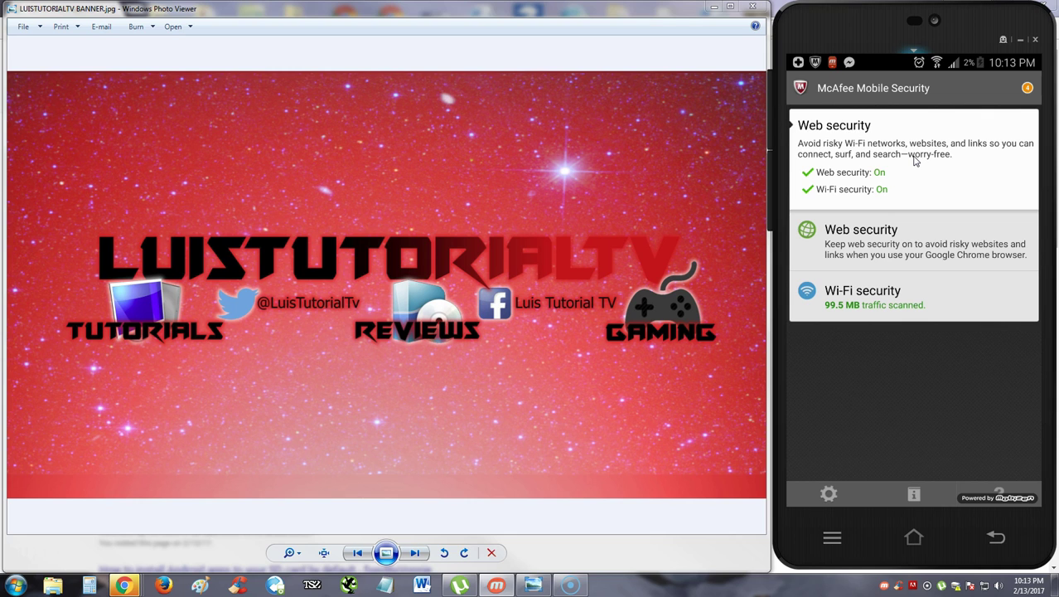
left_click(899, 246)
left_click(905, 318)
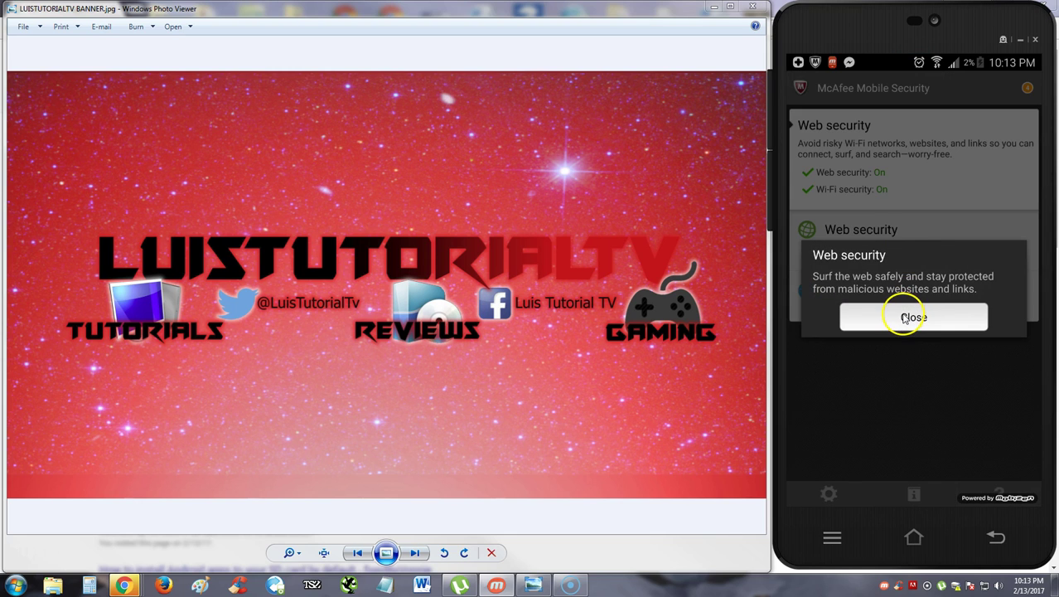
left_click(921, 308)
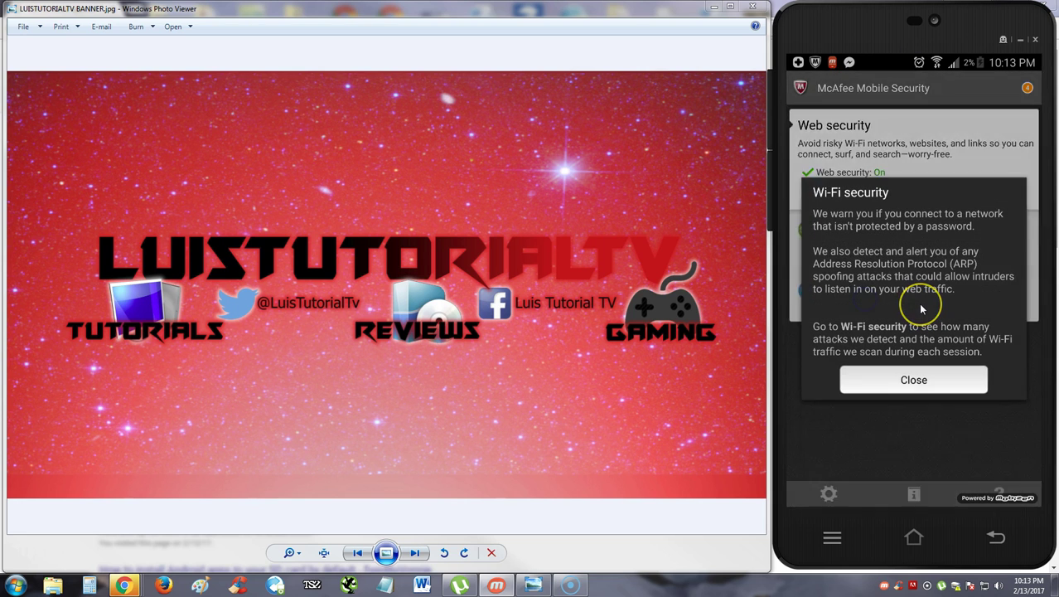
left_click(892, 377)
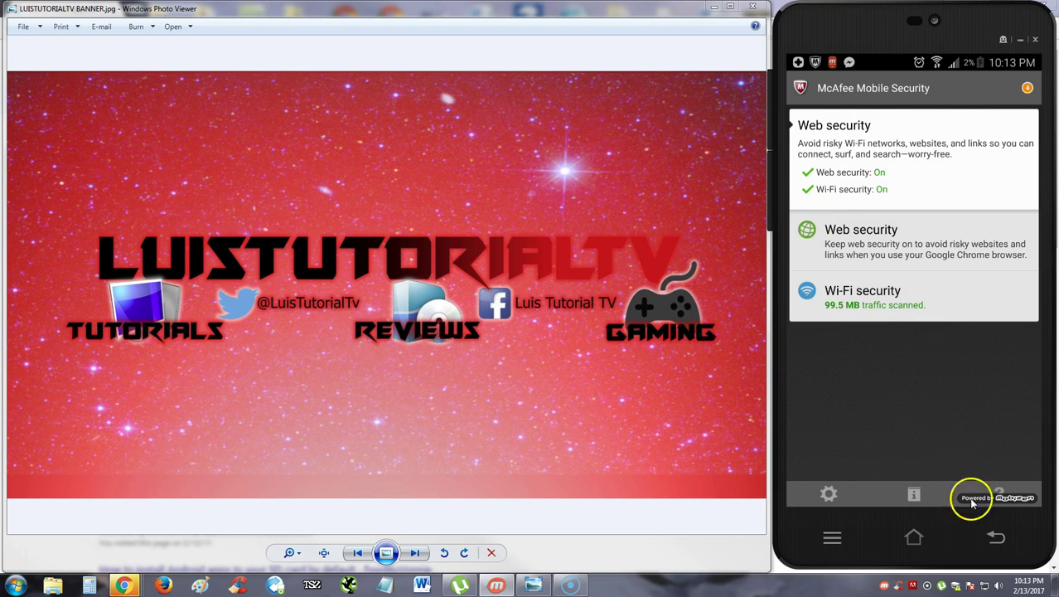
left_click(994, 534)
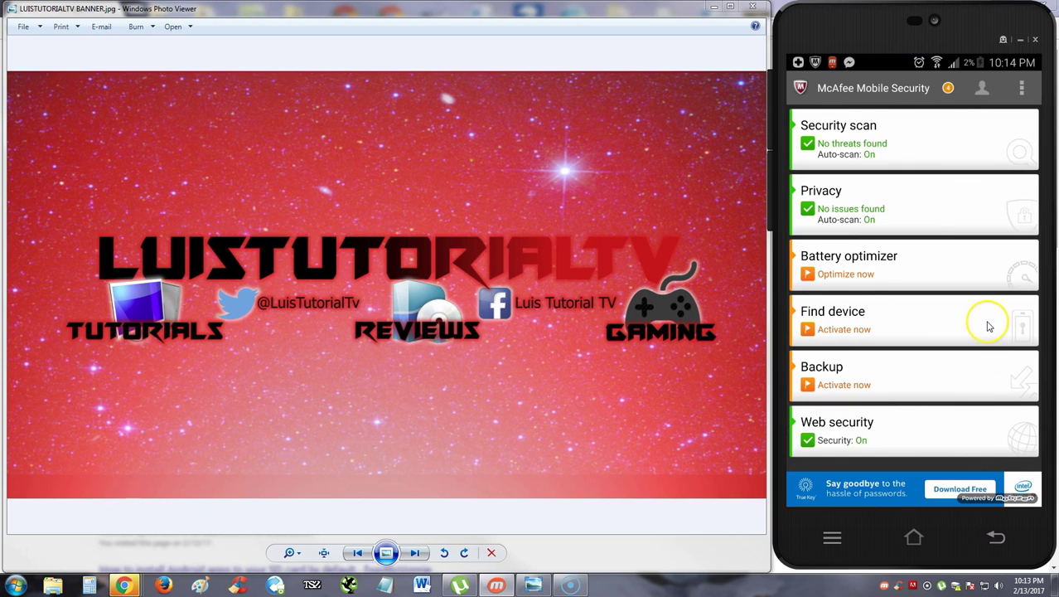